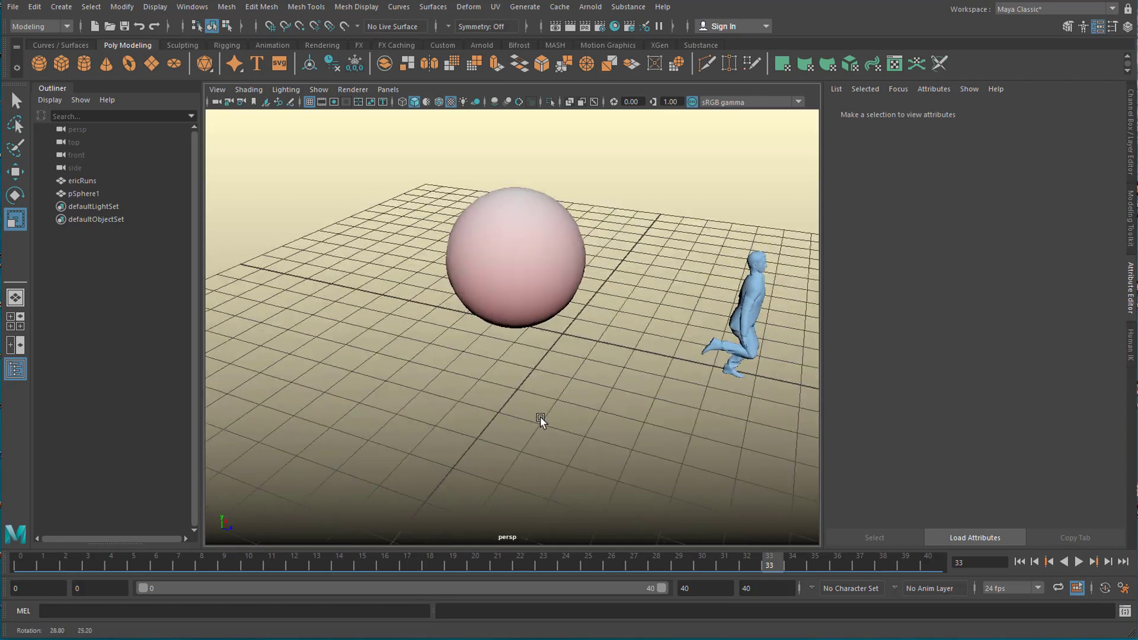
Step: Switch the menu set from Modeling to FX
mouse_move(615, 386)
alt+mouse_down()
mouse_move(570, 401)
mouse_move(620, 401)
alt+mouse_up()
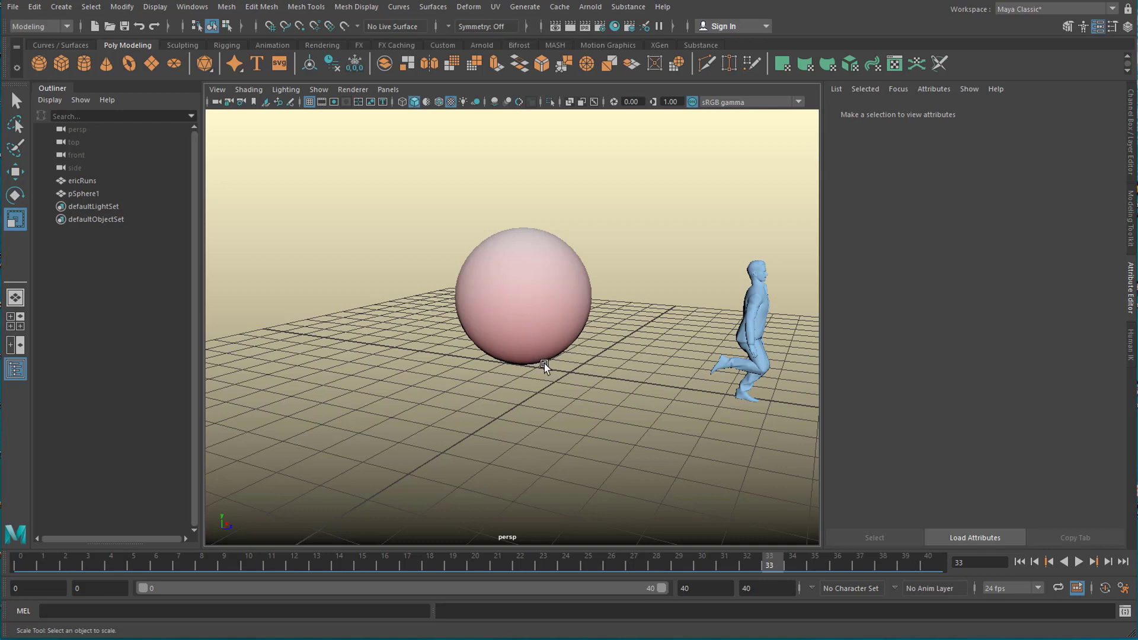
click(65, 27)
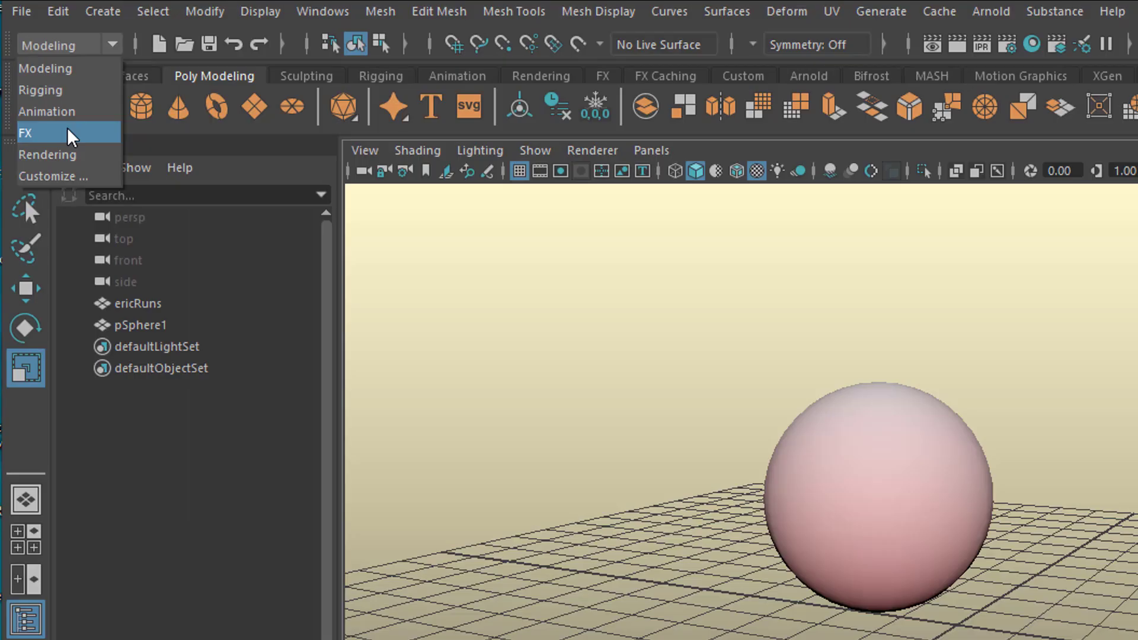
click(41, 79)
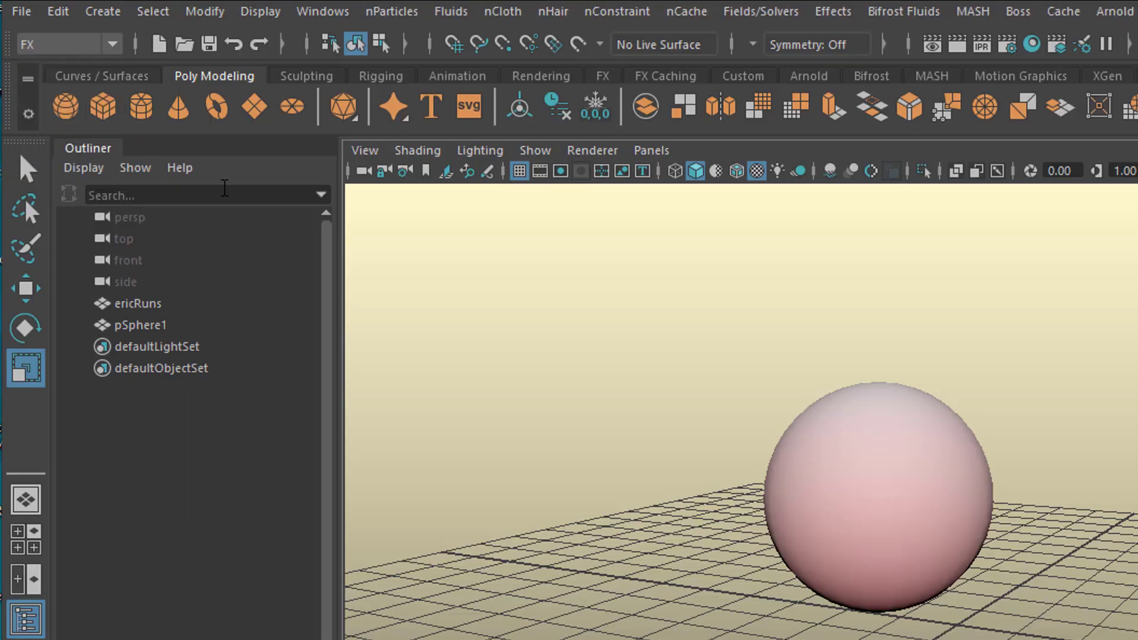
click(386, 15)
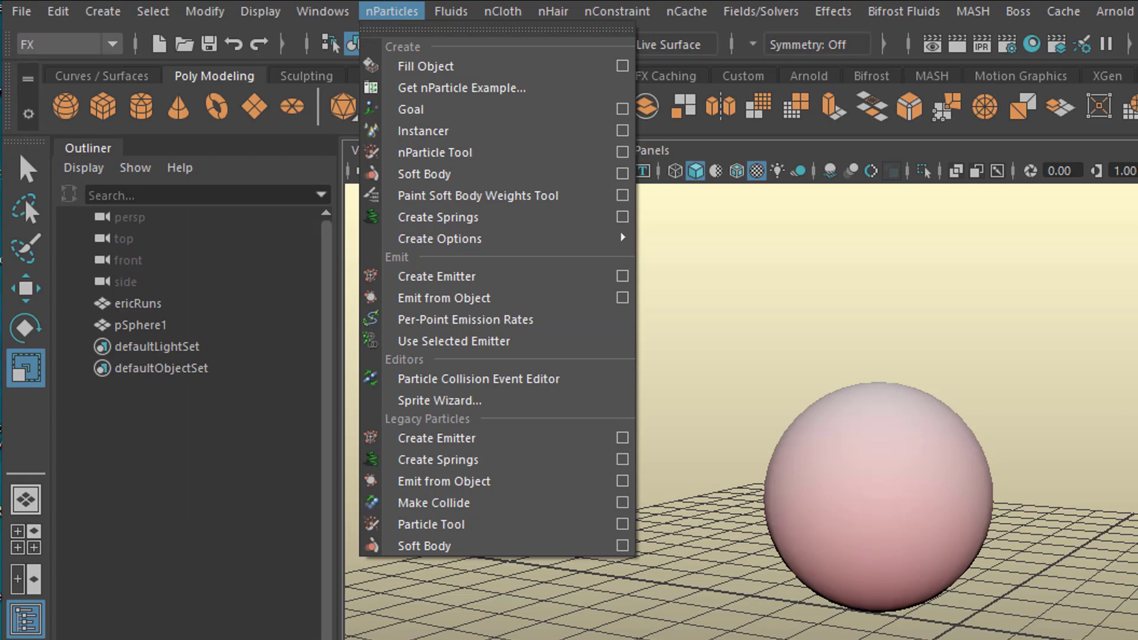
key(Escape)
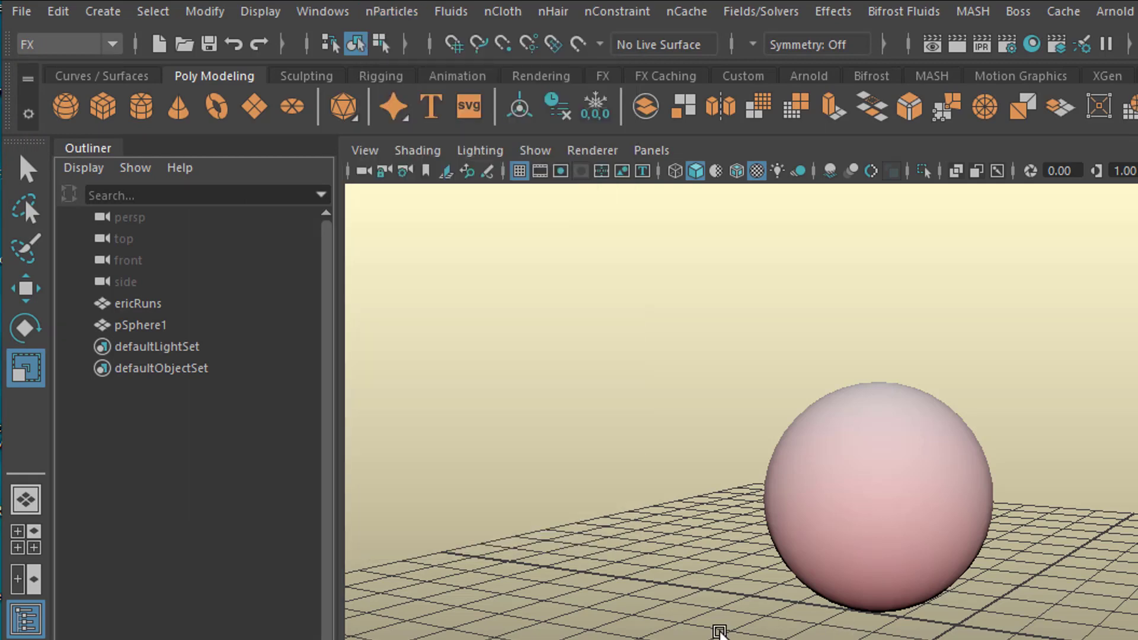
click(314, 12)
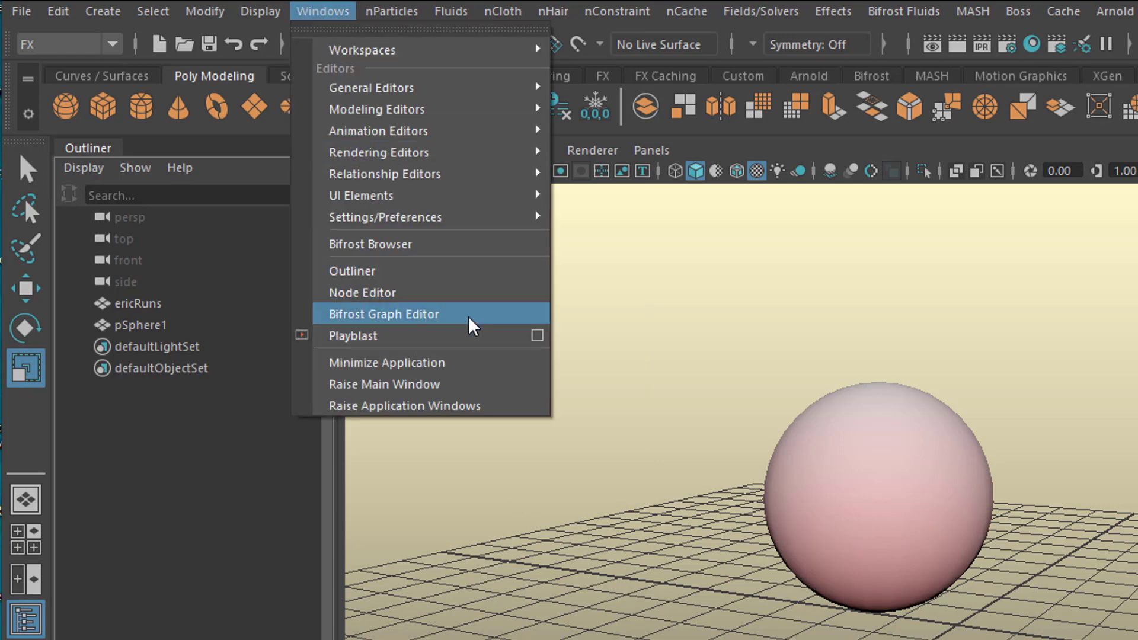
mouse_move(486, 217)
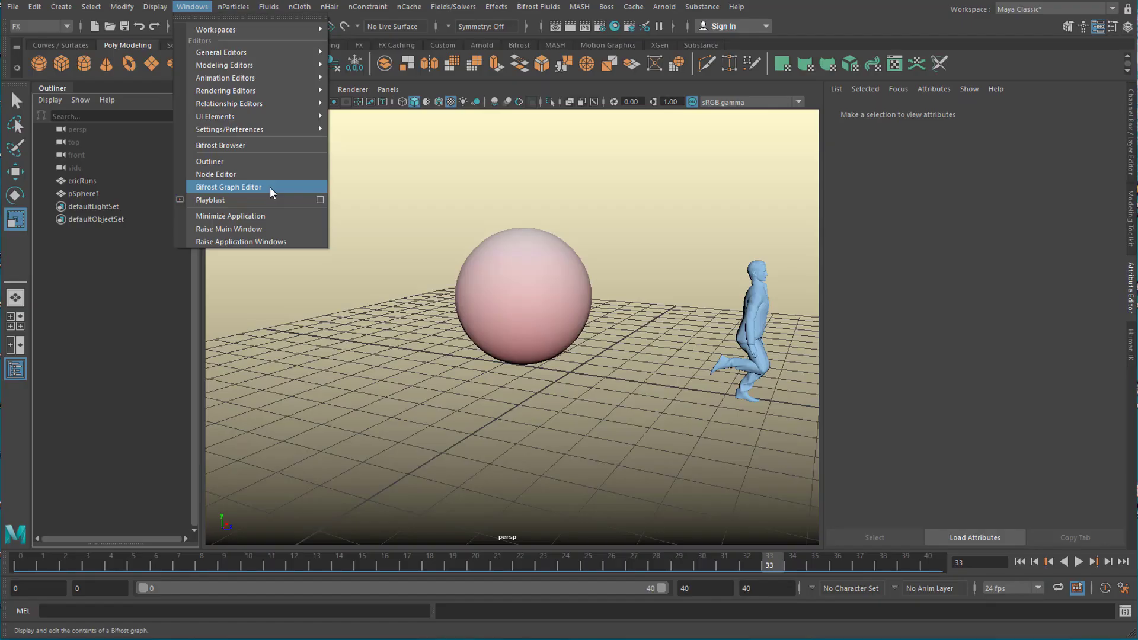
click(425, 189)
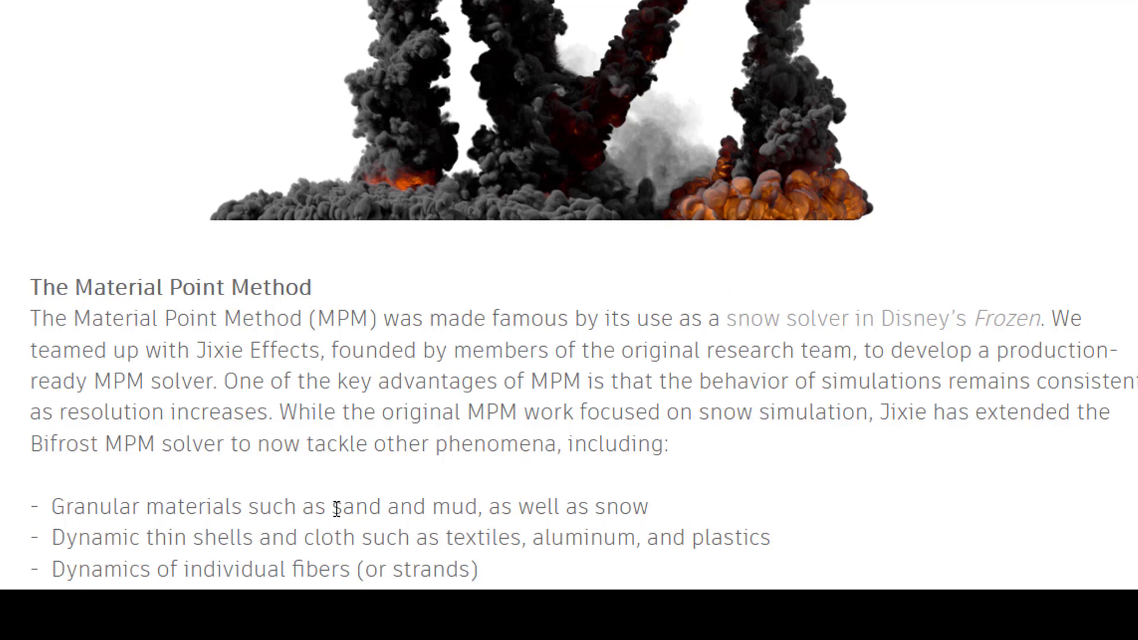
drag(334, 509, 385, 510)
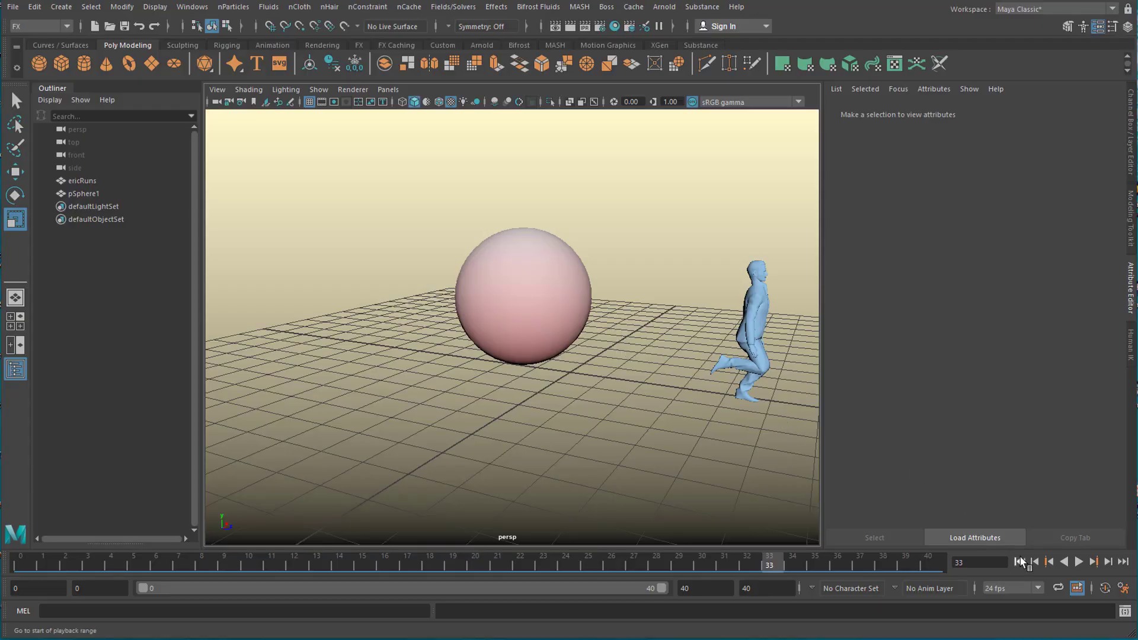
Step: Play the running character's animation from the first frame and stop it after it has passed the sphere
click(1020, 561)
click(1077, 562)
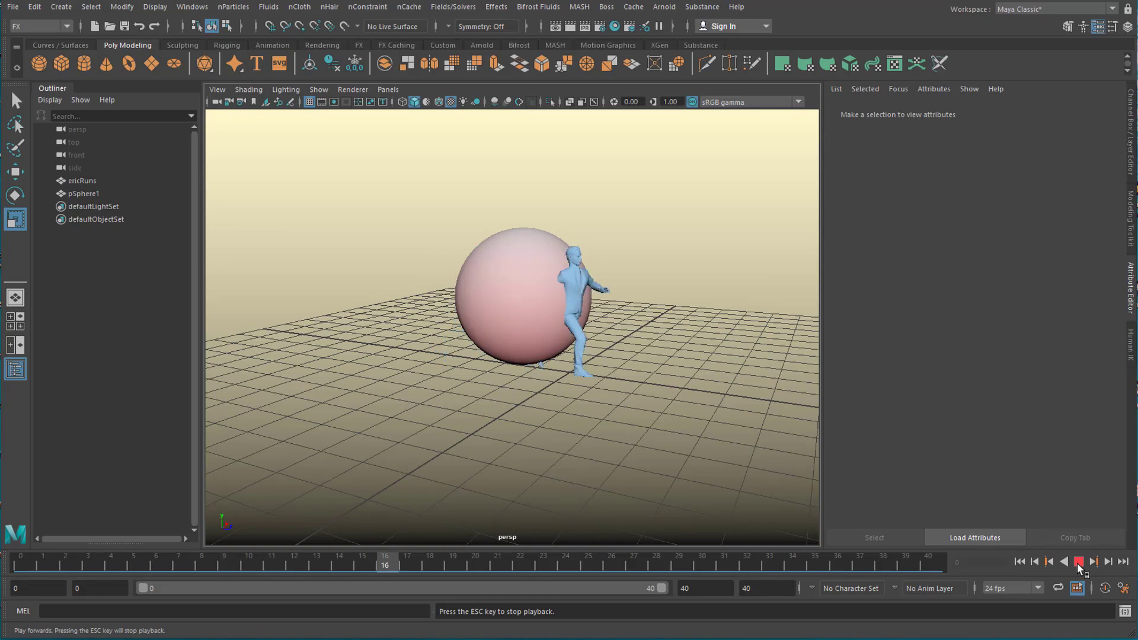
click(1078, 562)
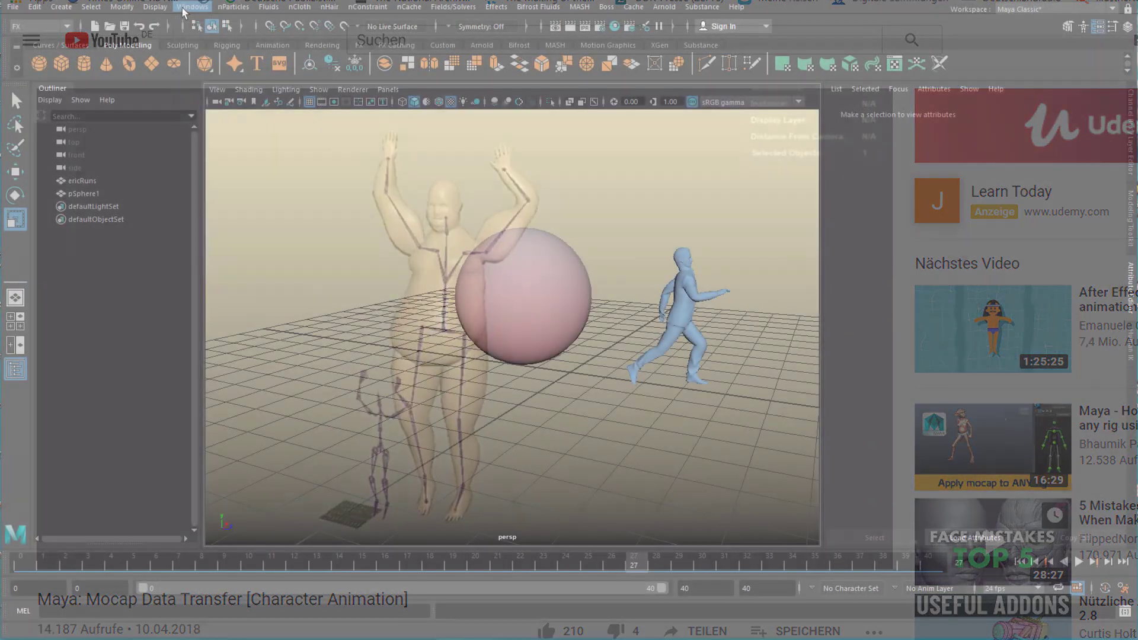
Step: Look through the example character rigs in the Content Browser and close it
click(192, 6)
mouse_move(240, 64)
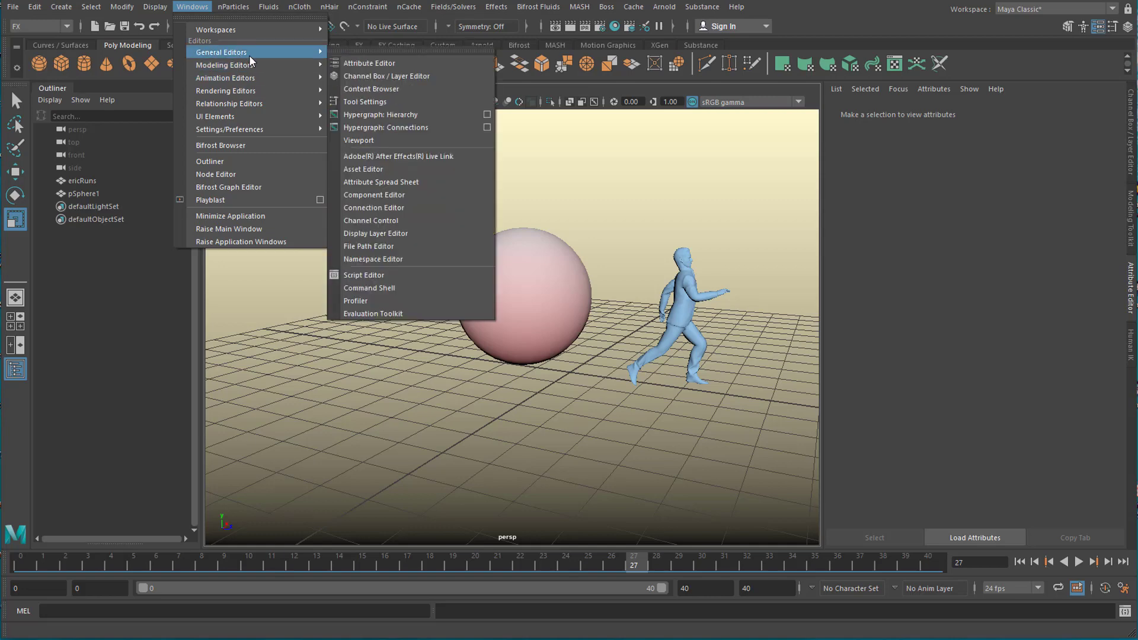
click(361, 88)
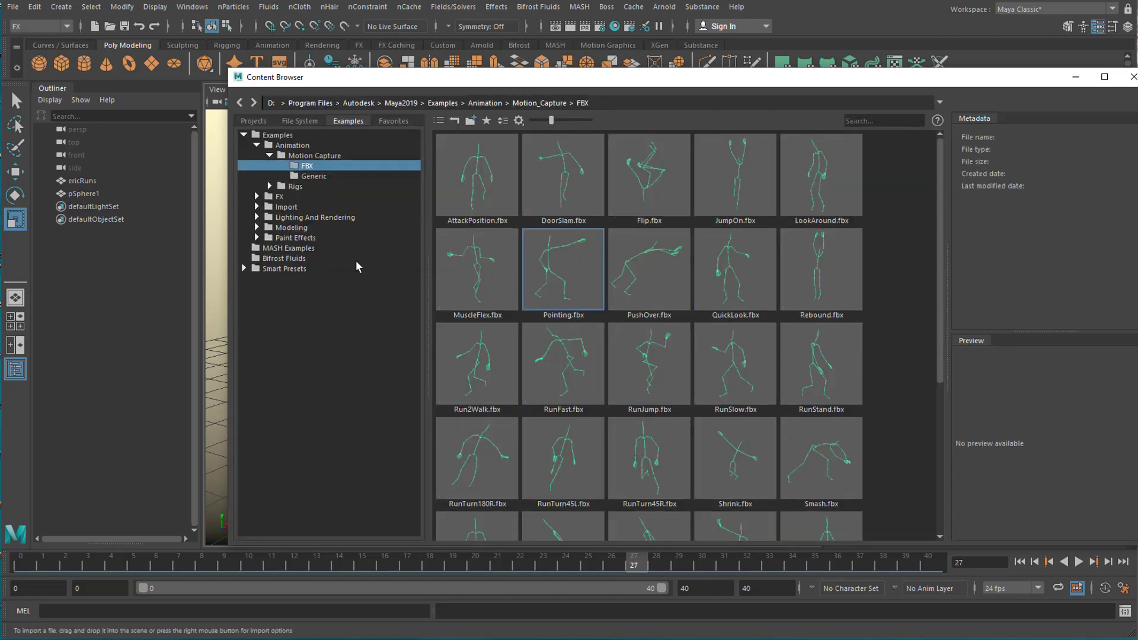
click(294, 187)
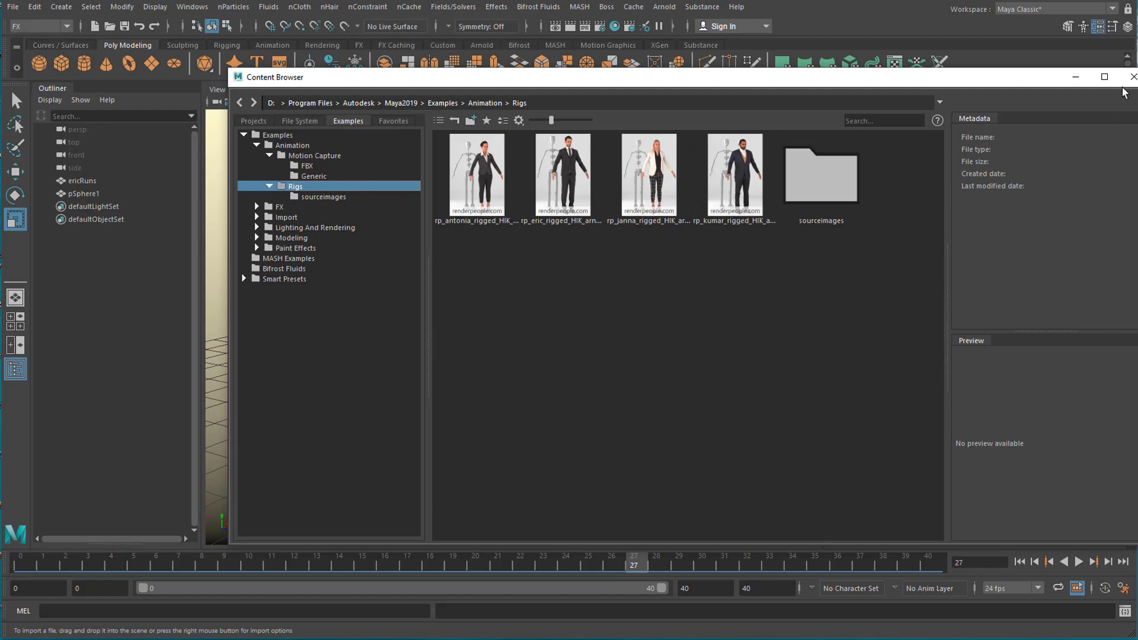
click(1134, 77)
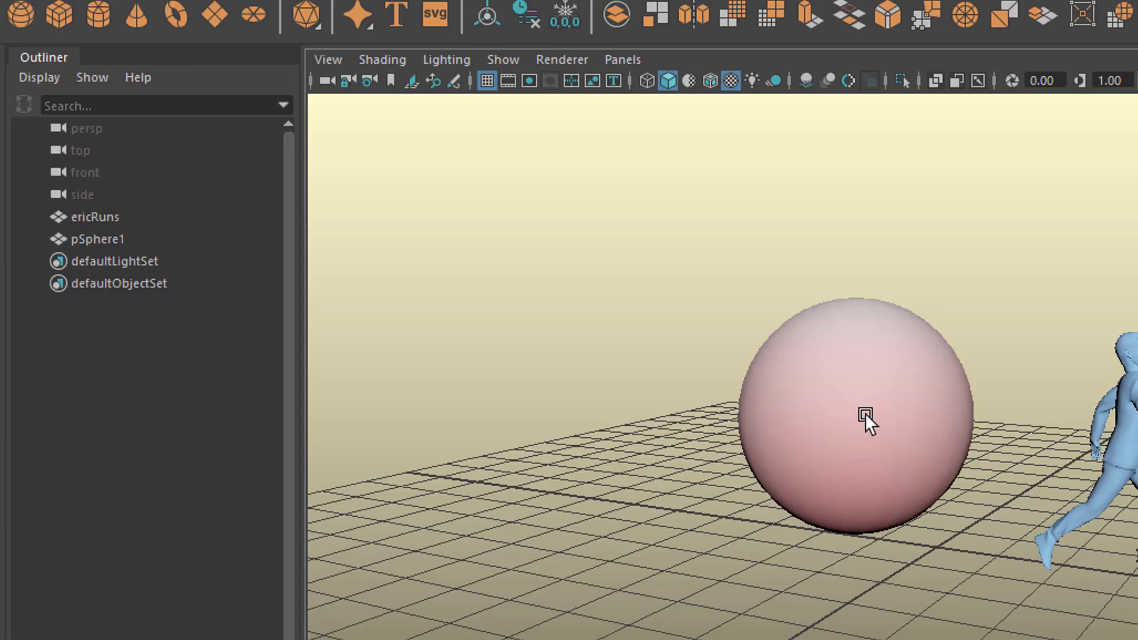
Step: Select pSphere1 and create a new graph in the Bifrost Graph Editor
click(532, 297)
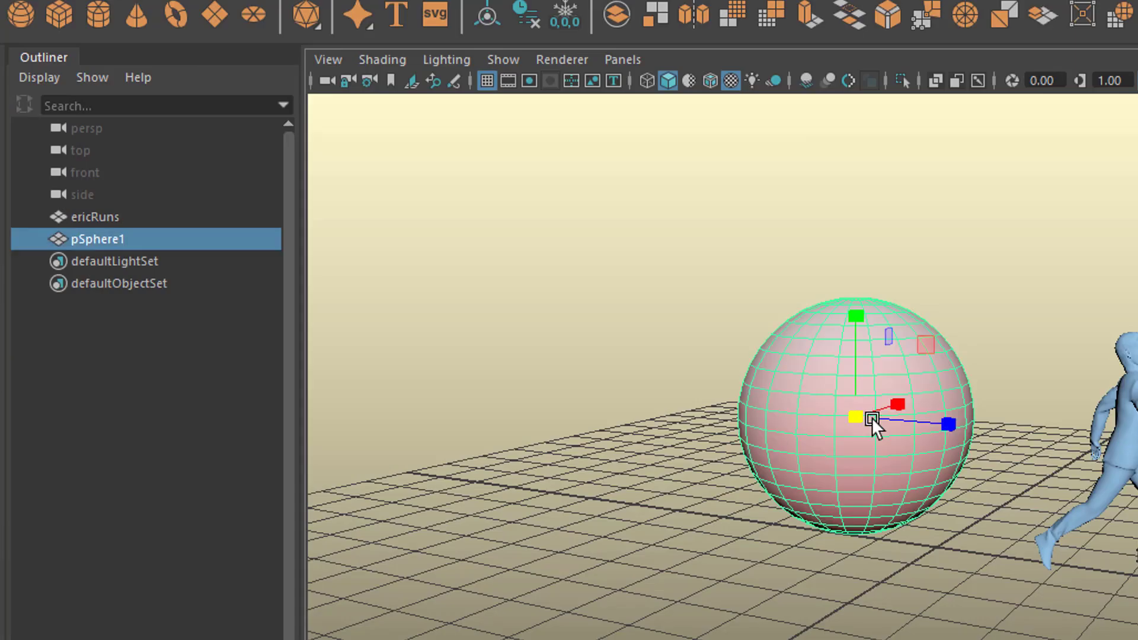
click(105, 215)
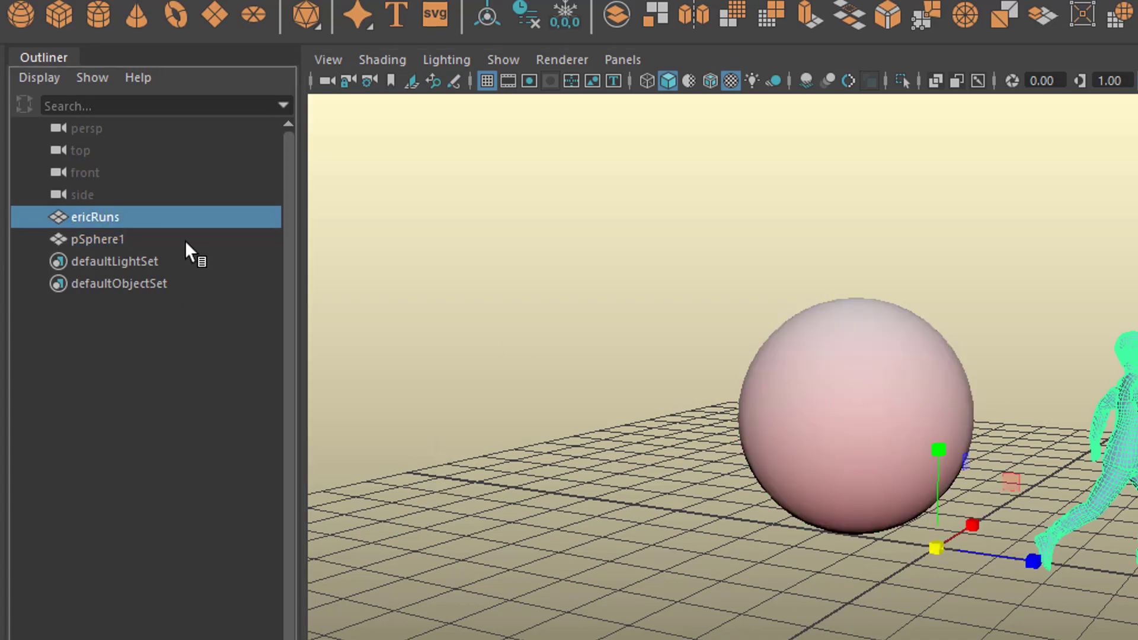
click(120, 241)
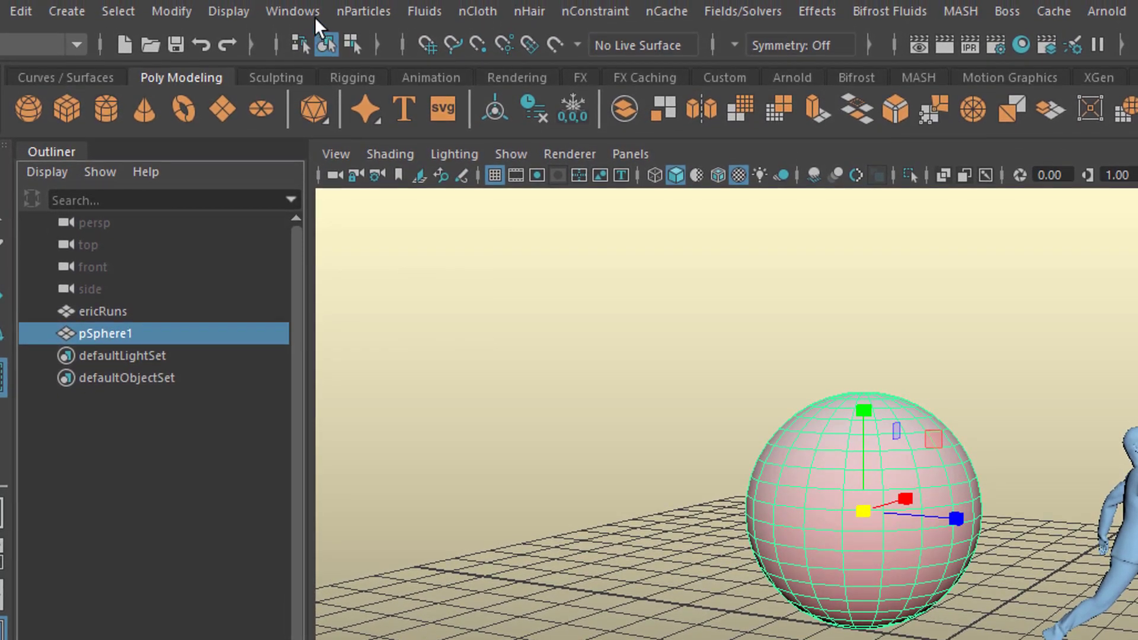
click(314, 13)
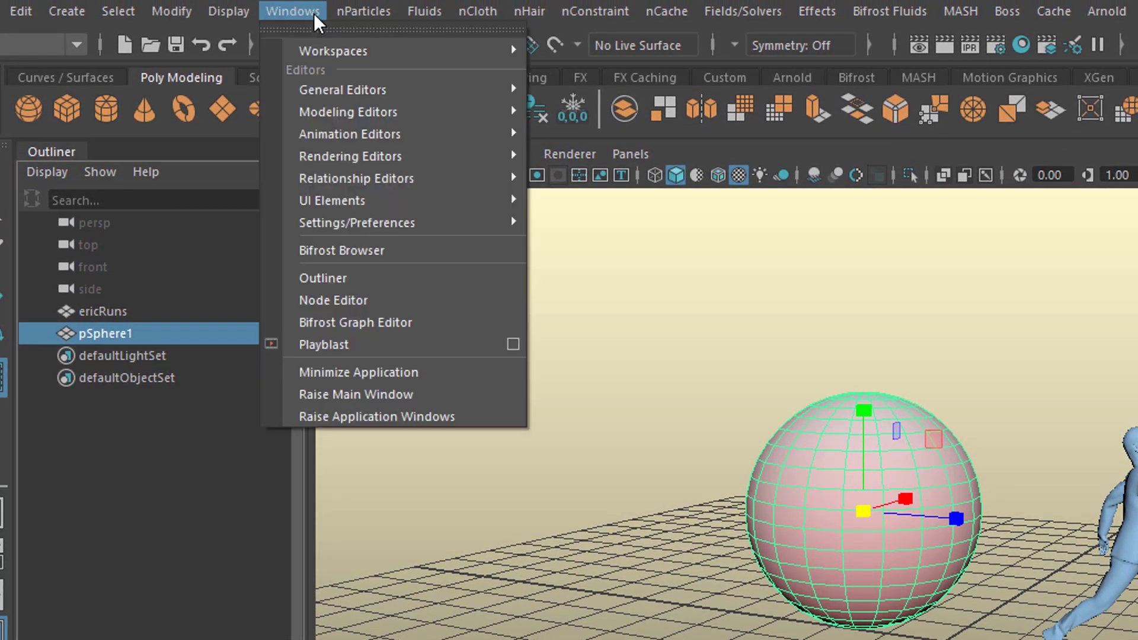
click(408, 323)
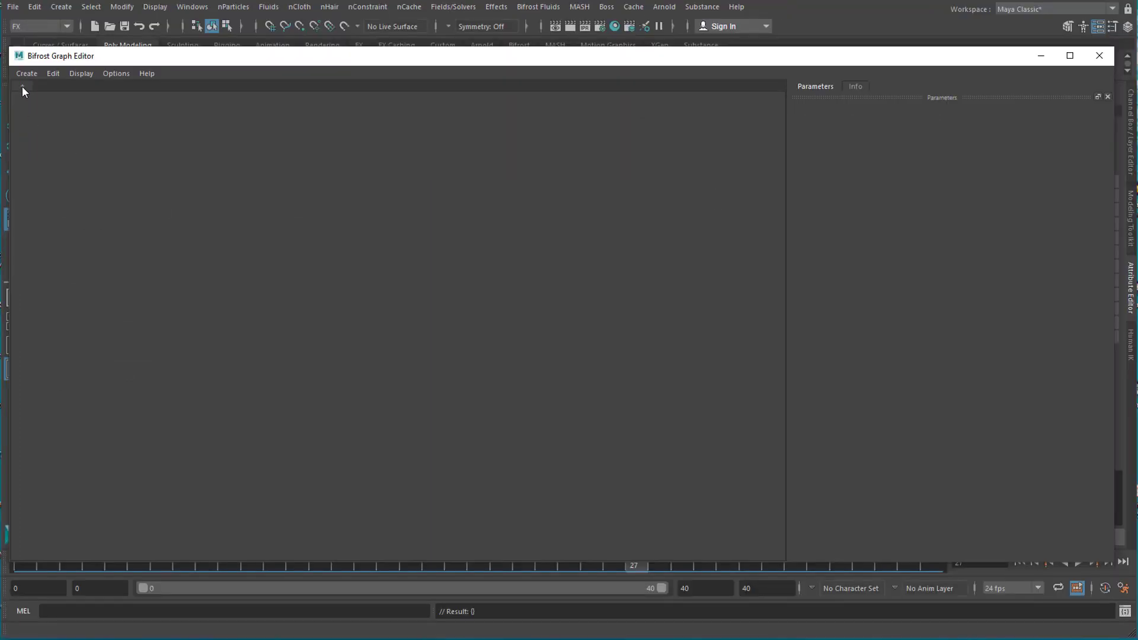
click(22, 86)
click(58, 96)
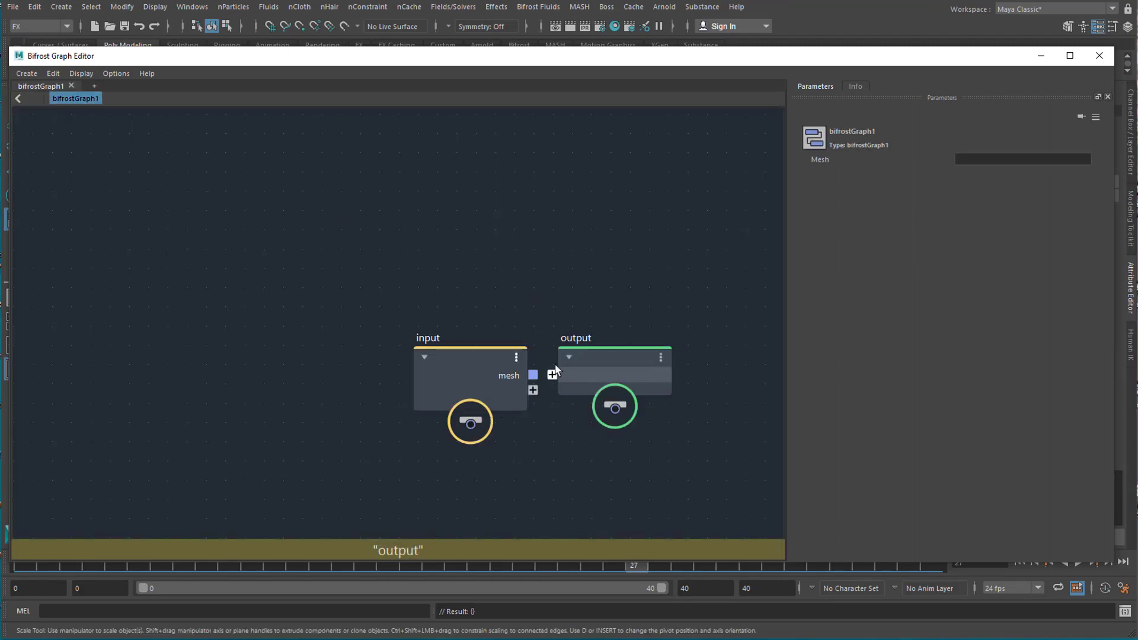
Step: Replace the graph's default input node with pSphere1 from the Outliner and move the output node farther away from it
click(464, 364)
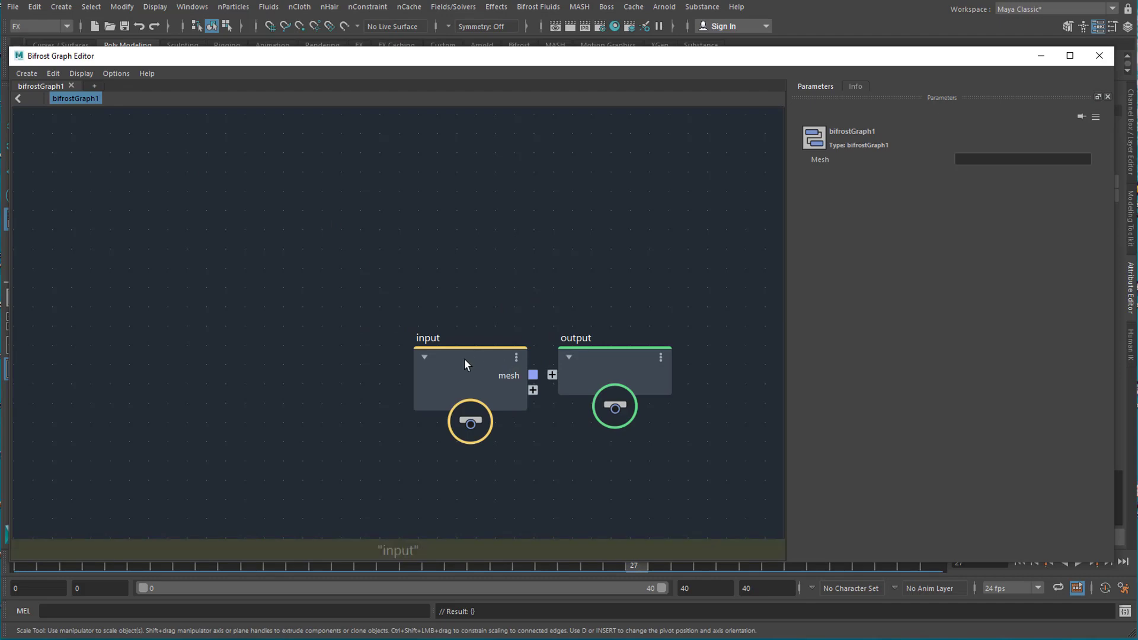
key(Delete)
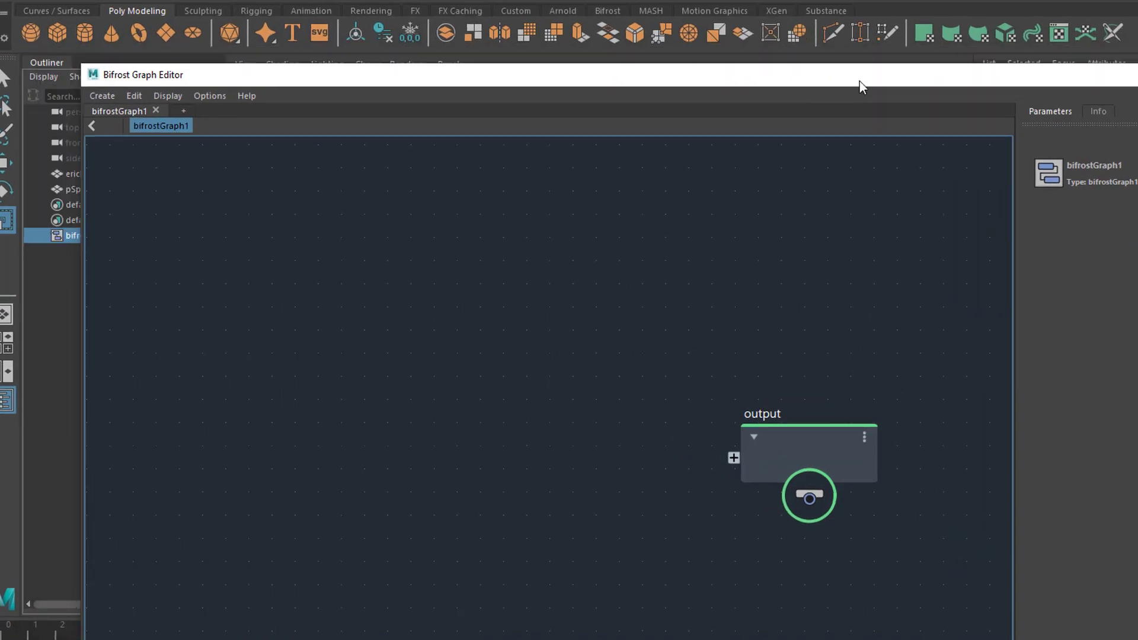
drag(860, 81, 925, 59)
drag(178, 245, 638, 240)
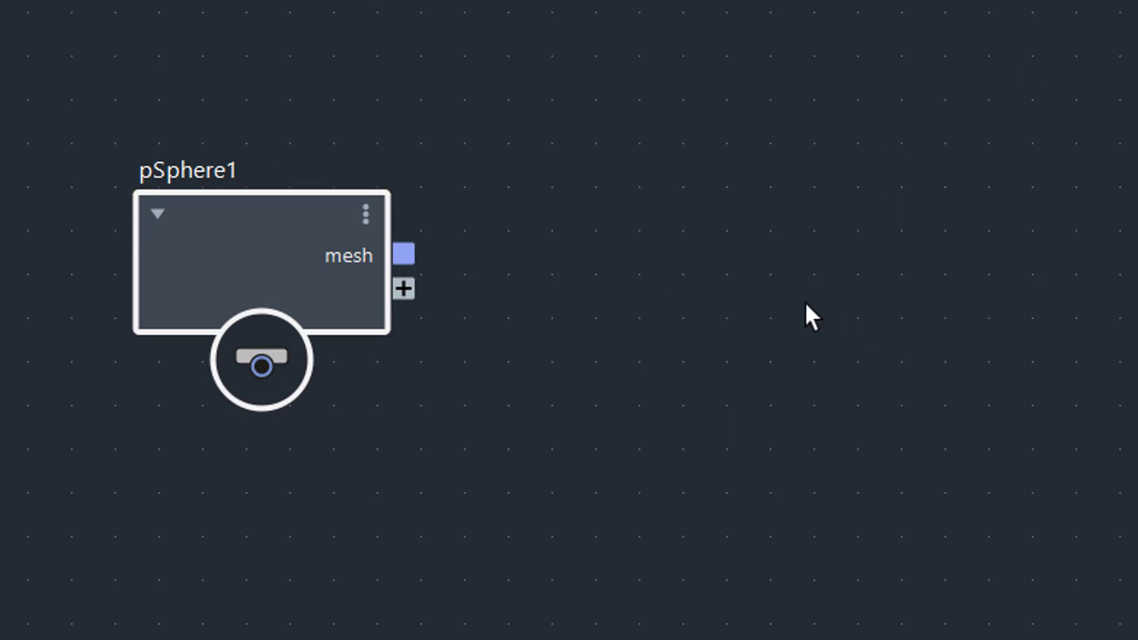
drag(923, 348, 1067, 244)
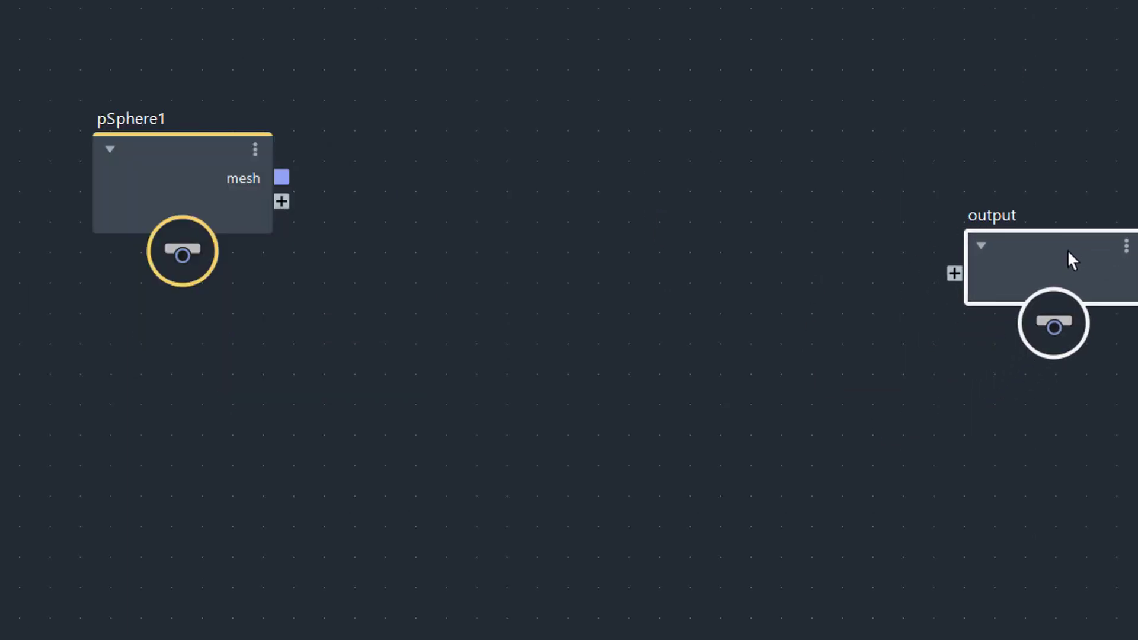
Step: Add an mpm_solver_settings node to the Bifrost graph
click(698, 212)
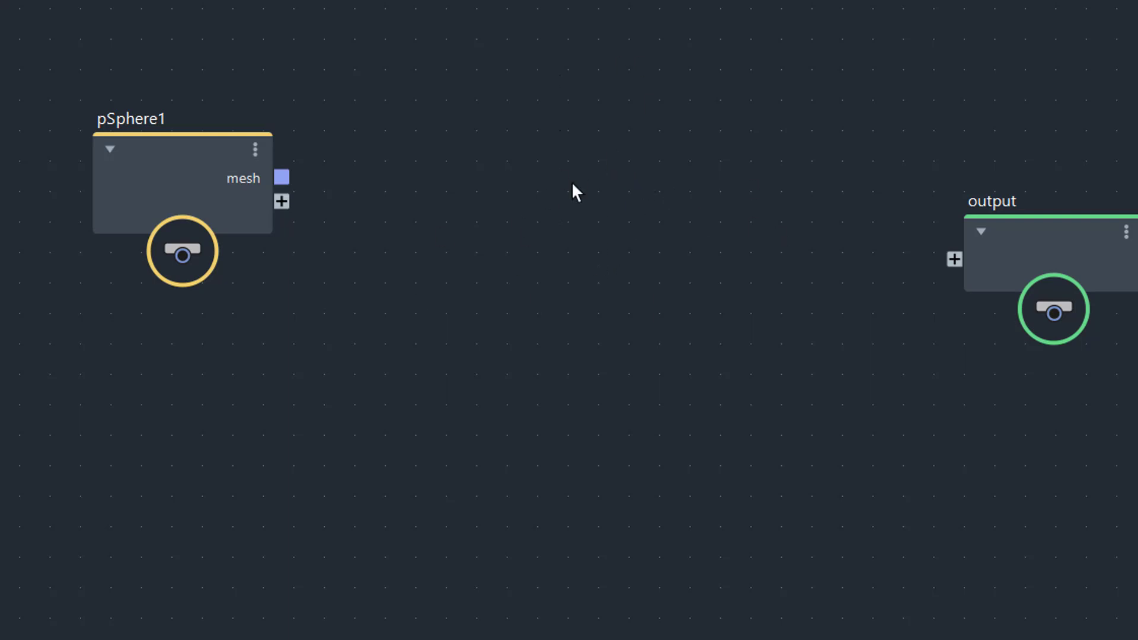
key(Tab)
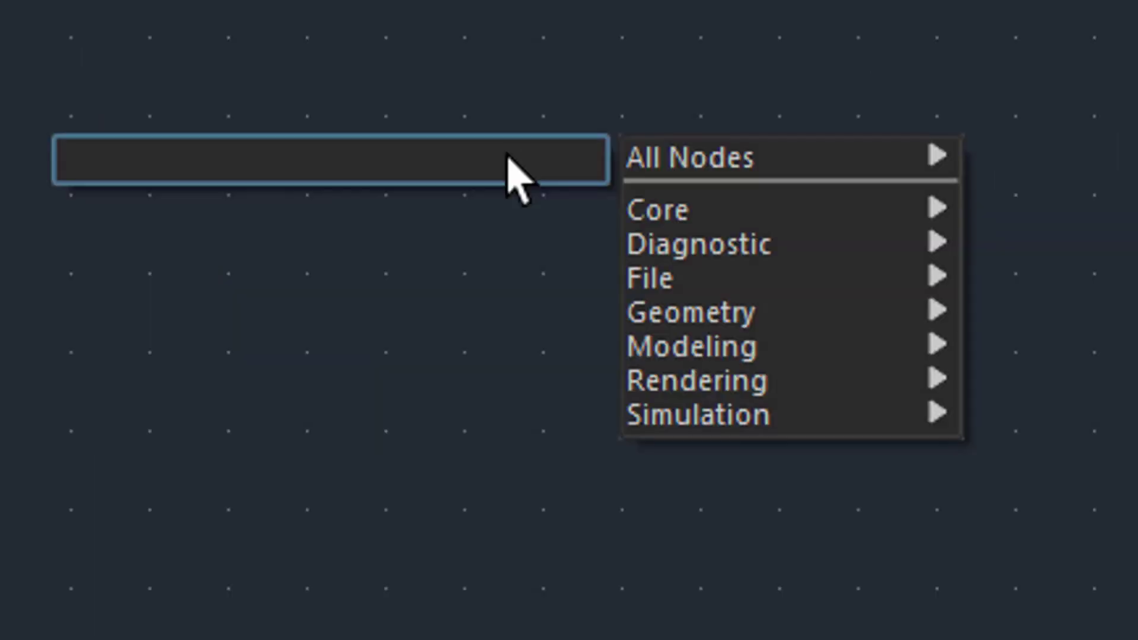
text(mpm)
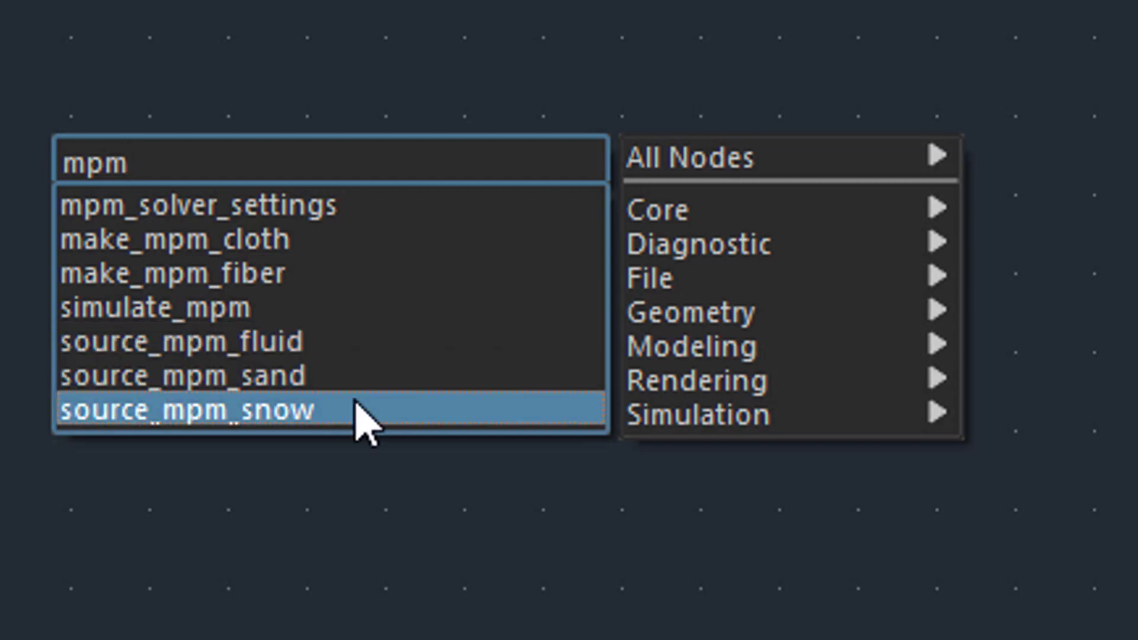
click(289, 203)
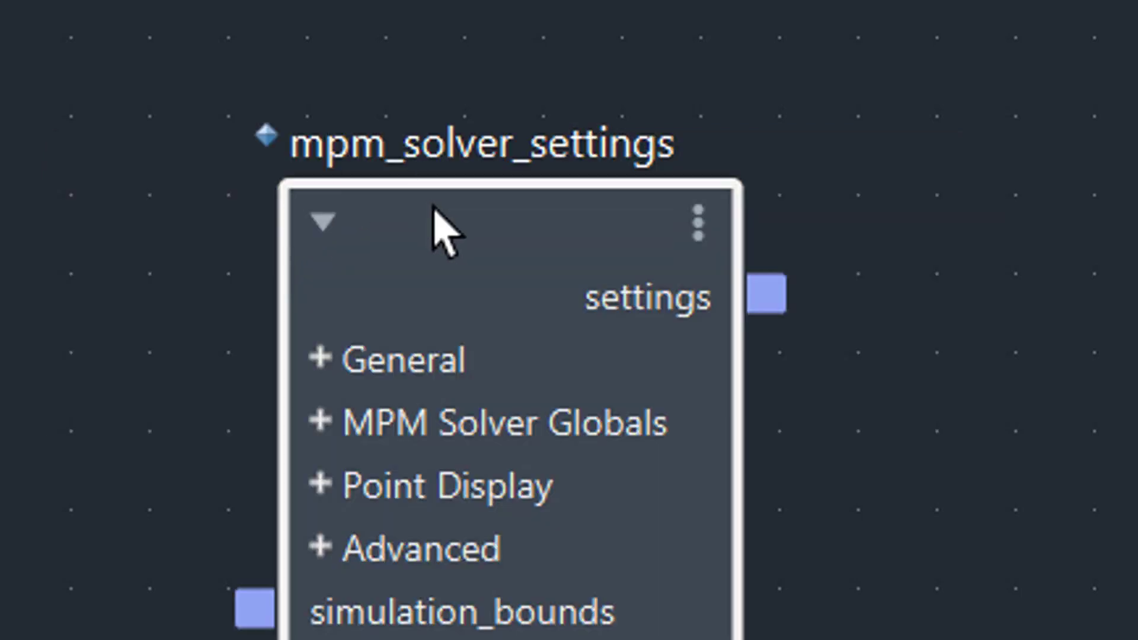
Step: Add a simulate_mpm node to the graph and place it between pSphere1 and the output node
key(Tab)
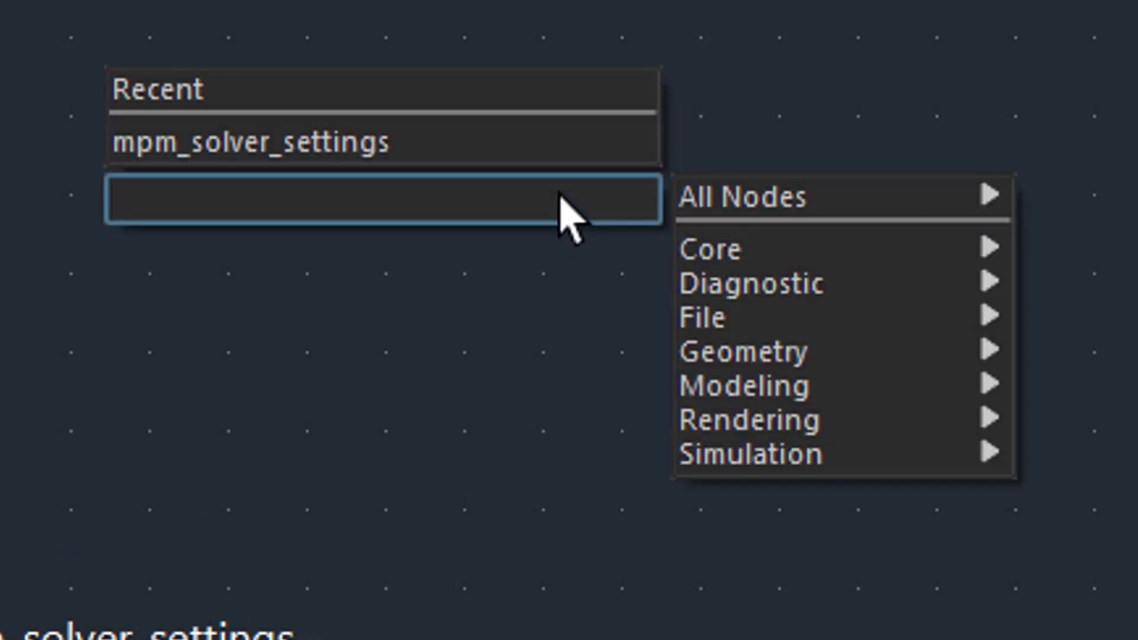
text(mpm)
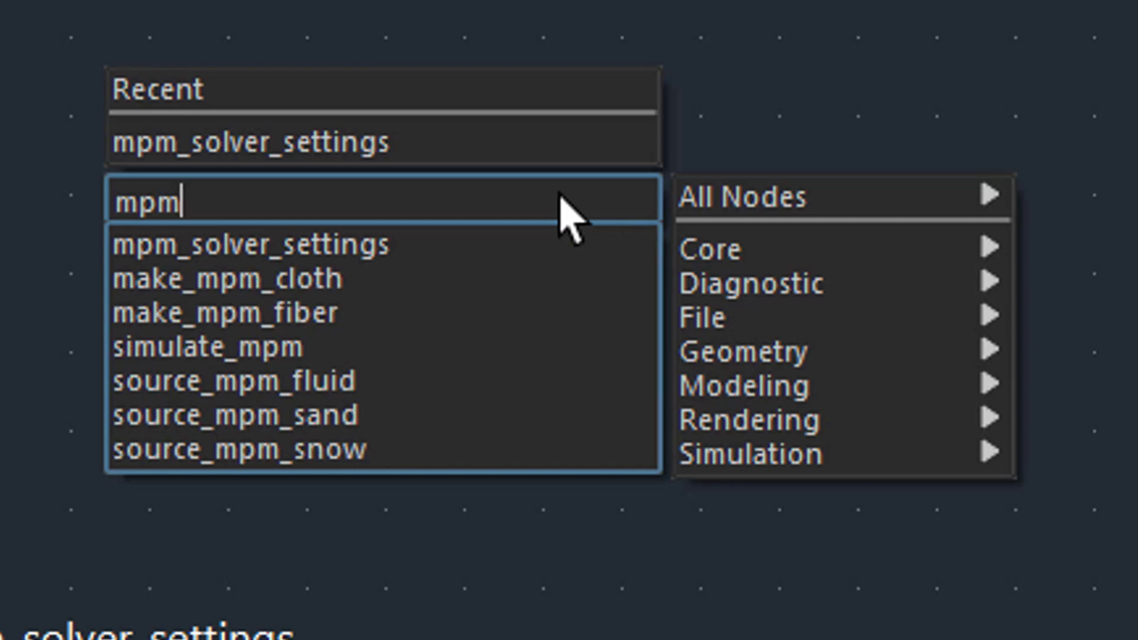
click(358, 349)
drag(498, 244, 1059, 100)
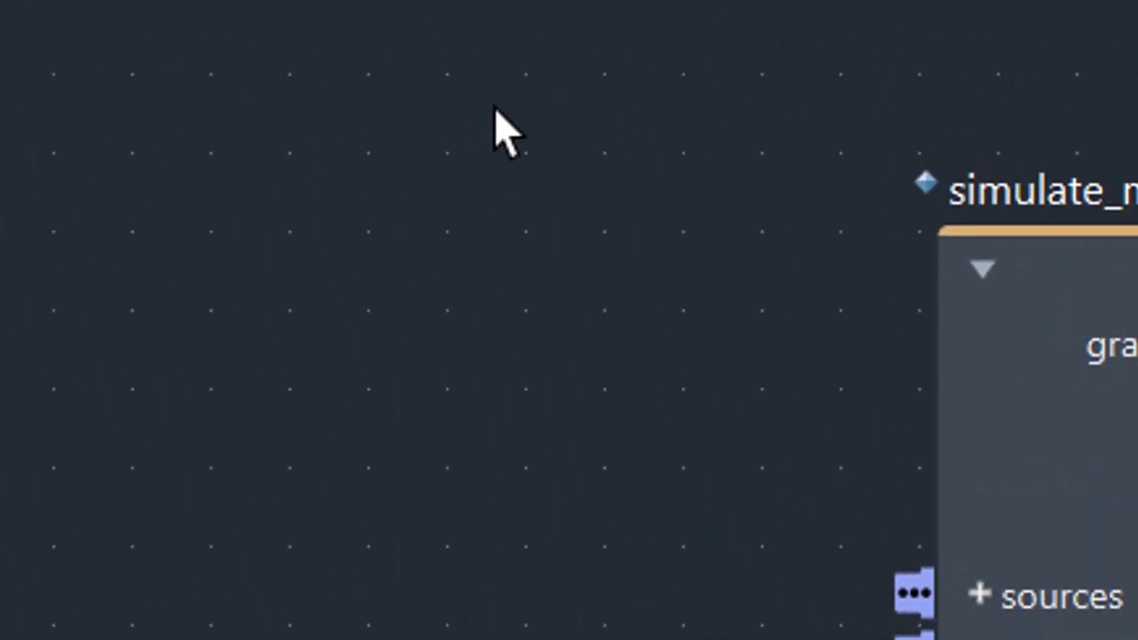
Step: Add a source_mpm_sand node between pSphere1 and simulate_mpm
key(Tab)
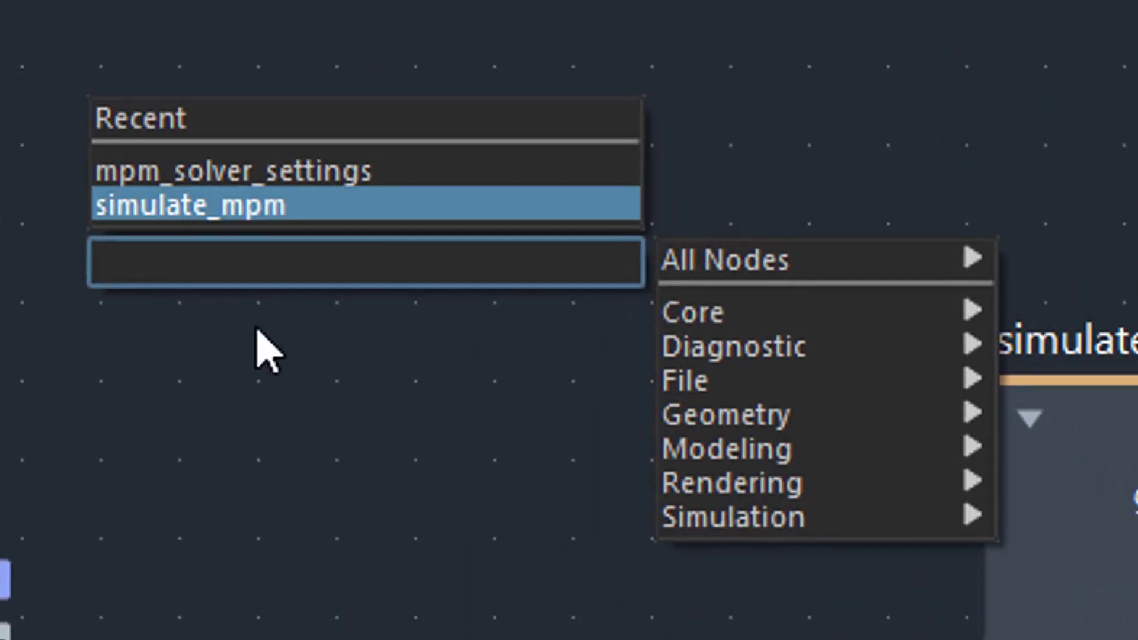
text(mpm)
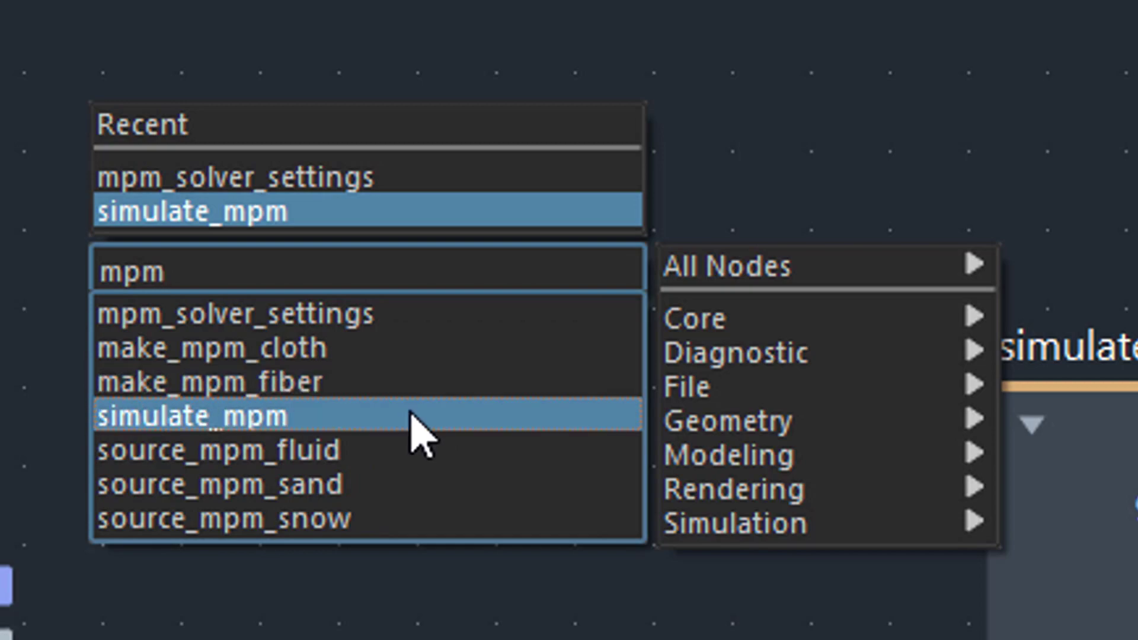
click(392, 430)
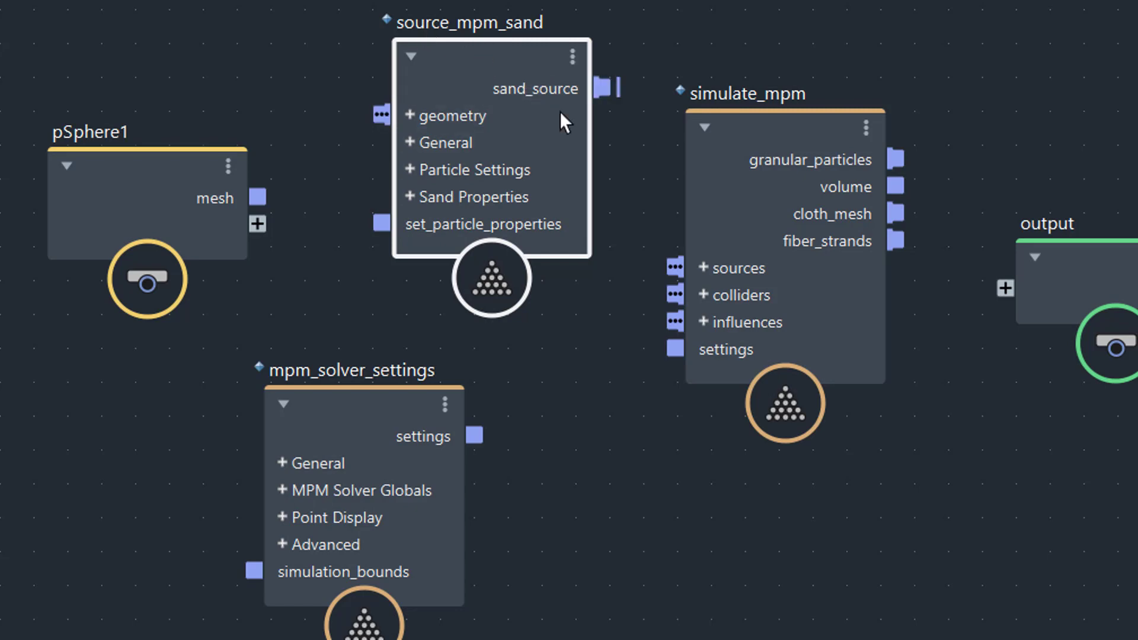
Step: Space out the simulate_mpm and pSphere1 nodes and connect pSphere1's mesh output to the geometry input of source_mpm_sand
drag(760, 119, 773, 87)
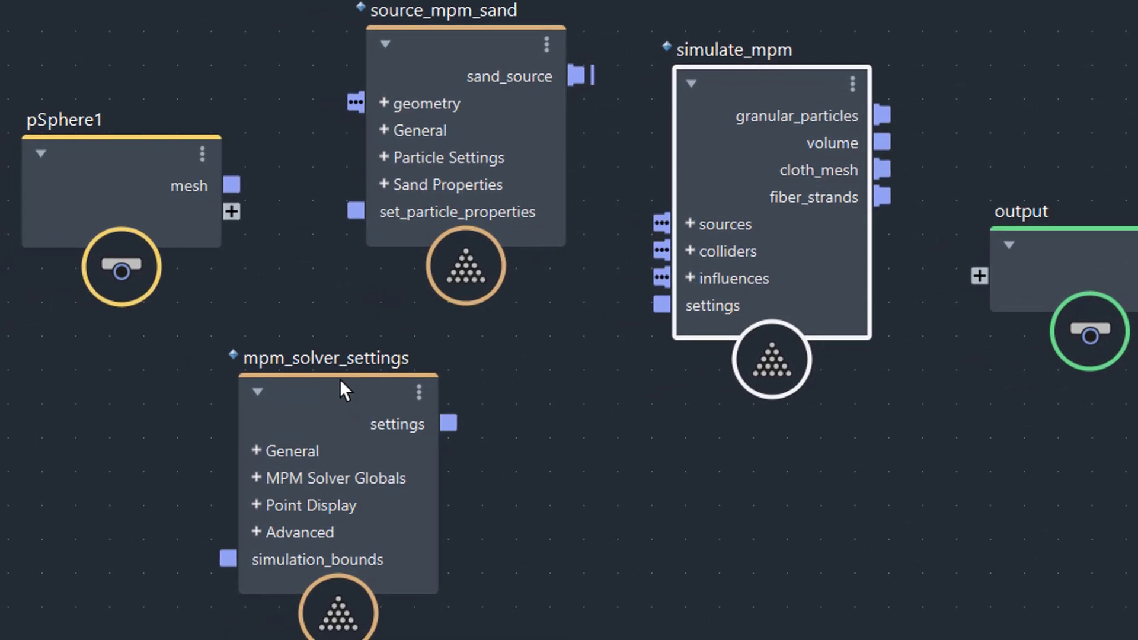
click(325, 386)
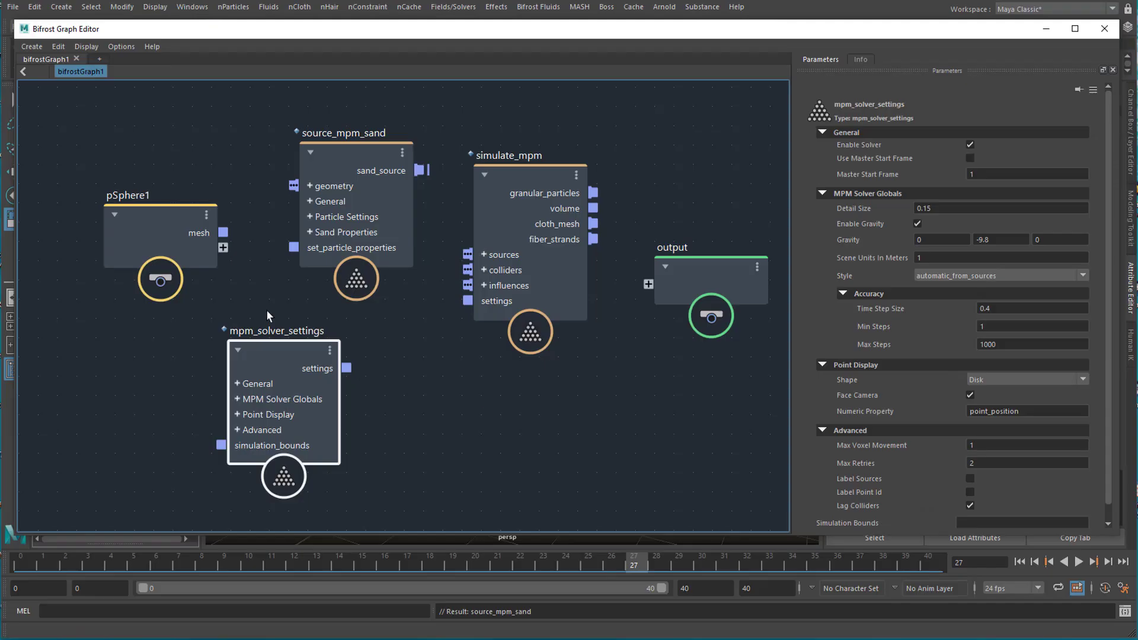
drag(147, 207, 104, 180)
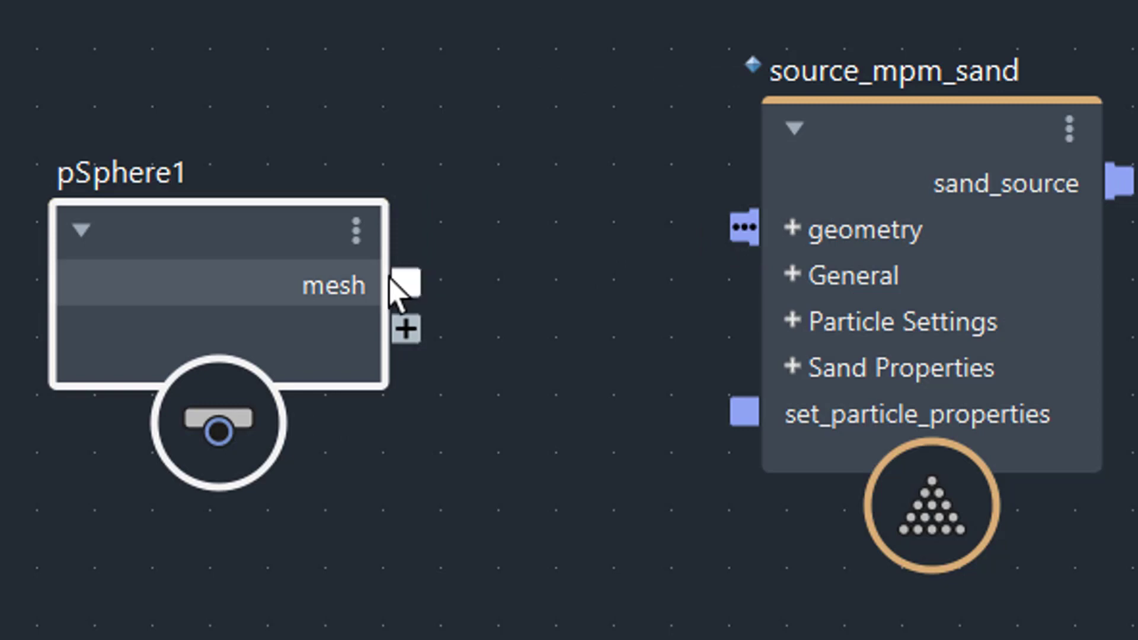
drag(411, 291, 745, 229)
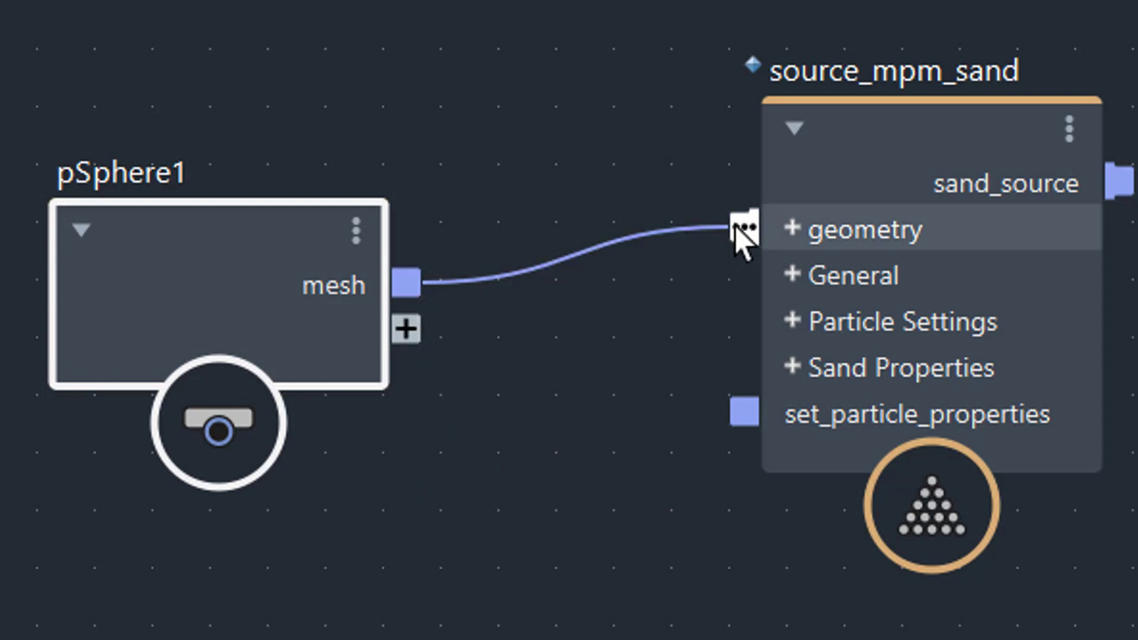
Step: Connect the sand_source output of source_mpm_sand to the sources input of simulate_mpm
click(912, 85)
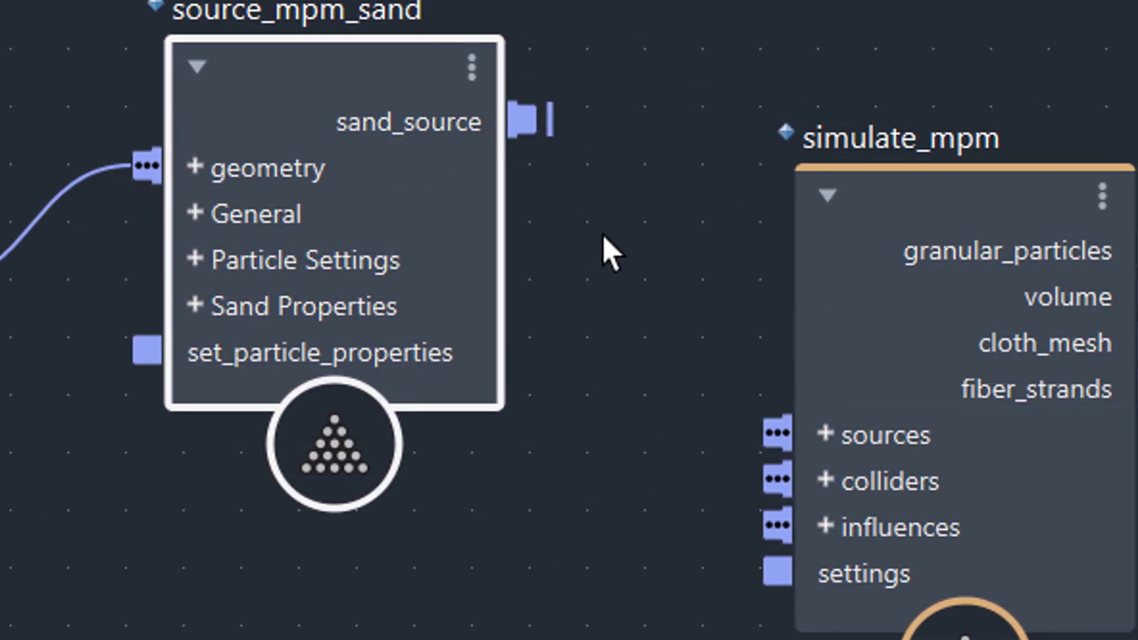
drag(530, 122, 751, 427)
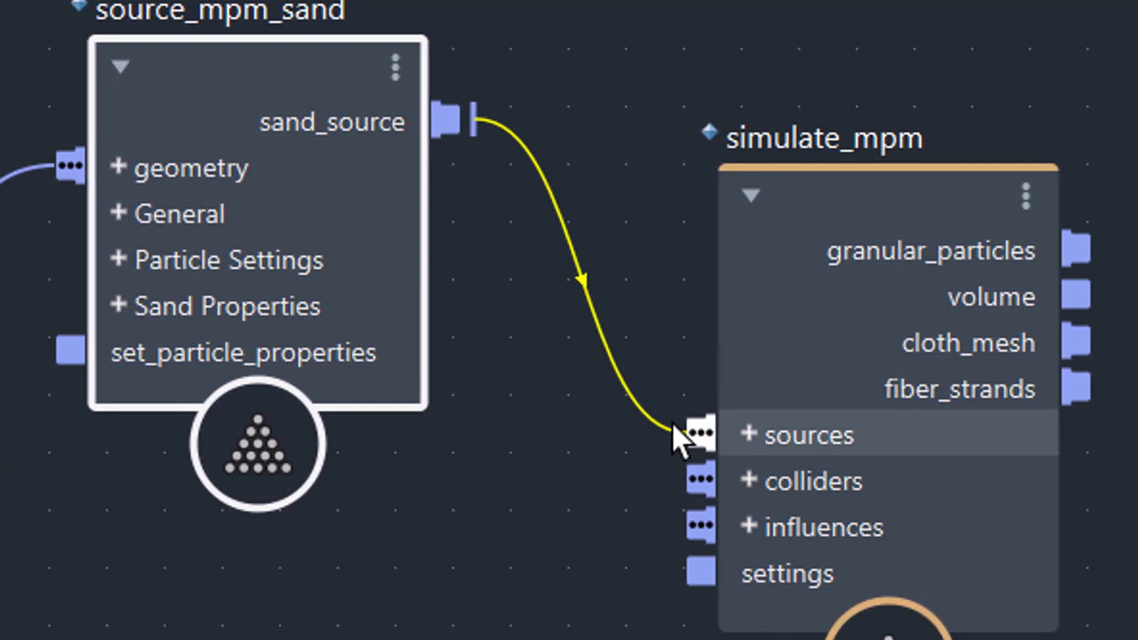
drag(676, 438, 677, 438)
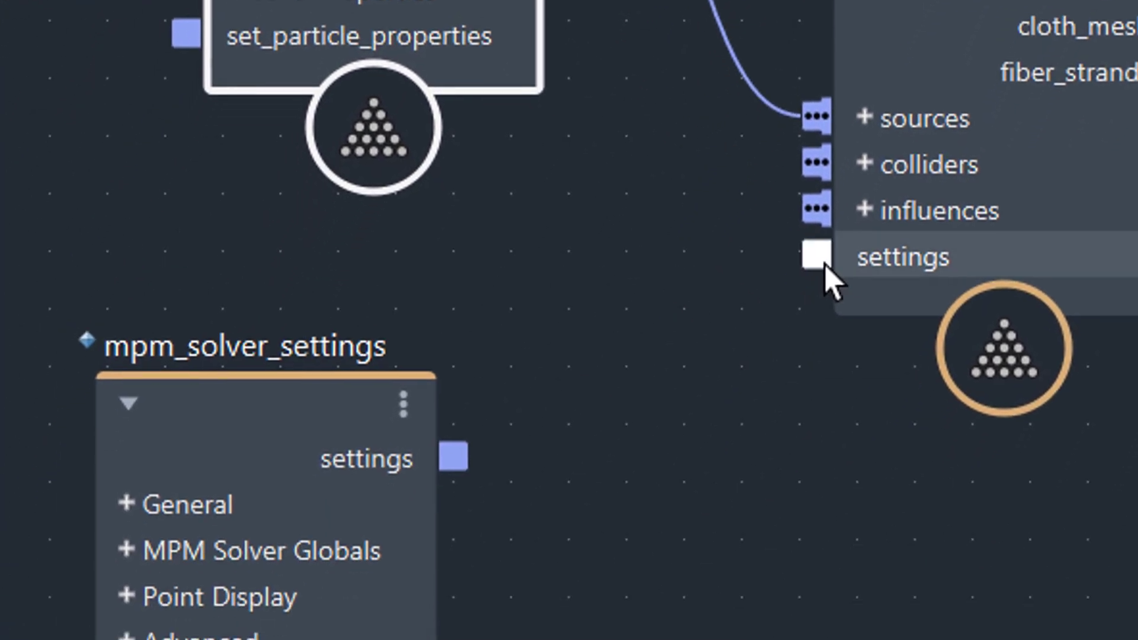
Step: Connect mpm_solver_settings to the settings input of simulate_mpm, and its granular_particles output to the output node
drag(472, 453, 826, 240)
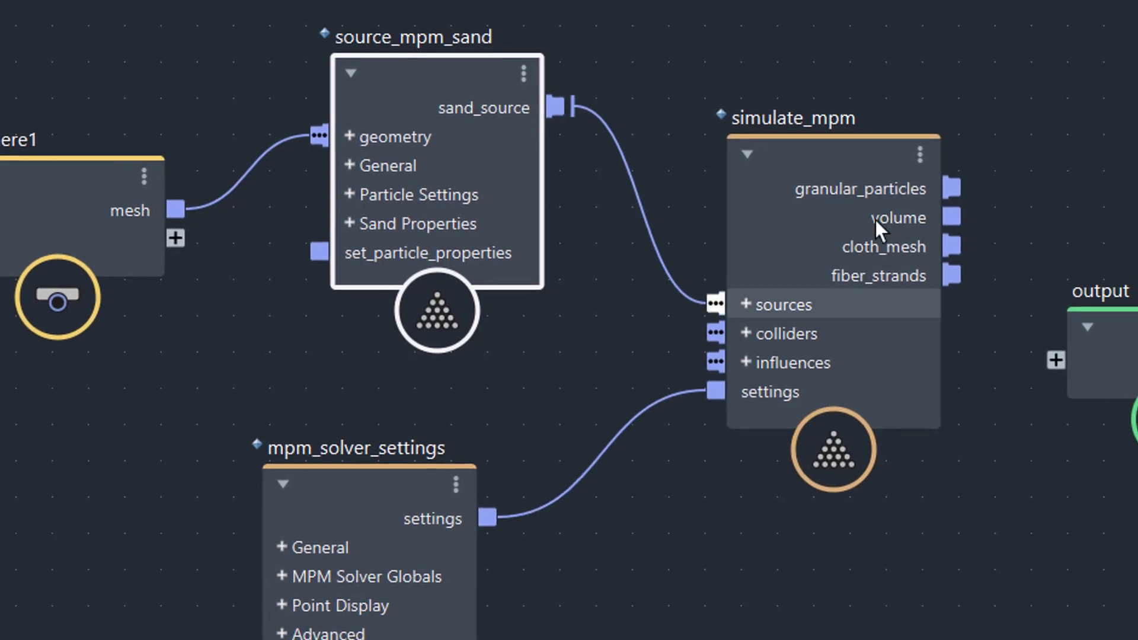
drag(815, 158, 747, 158)
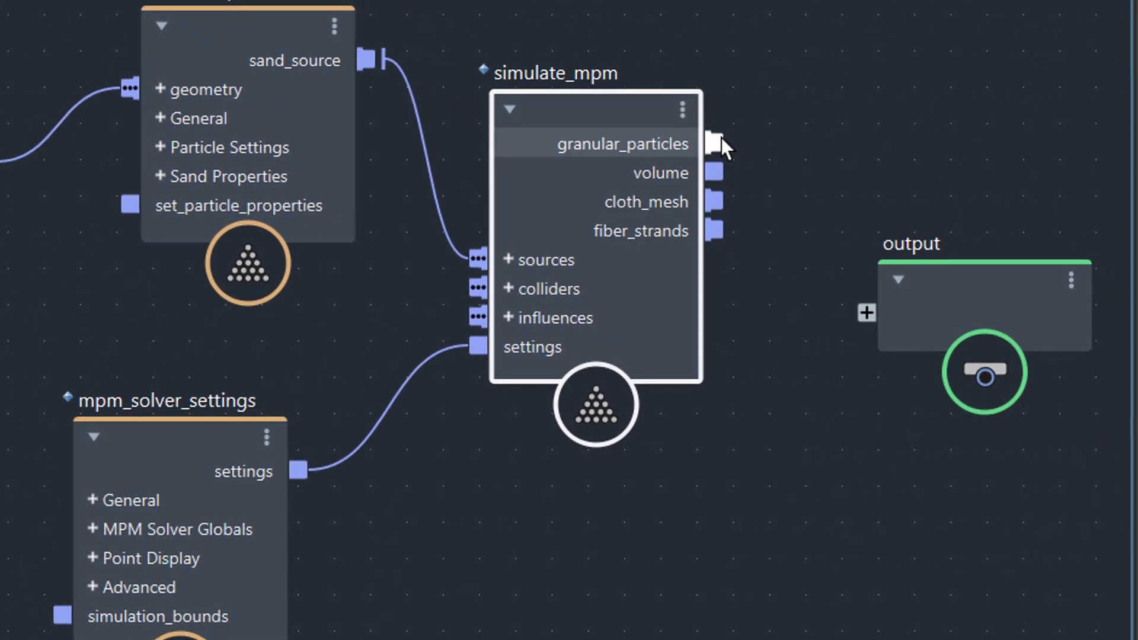
drag(721, 138, 871, 310)
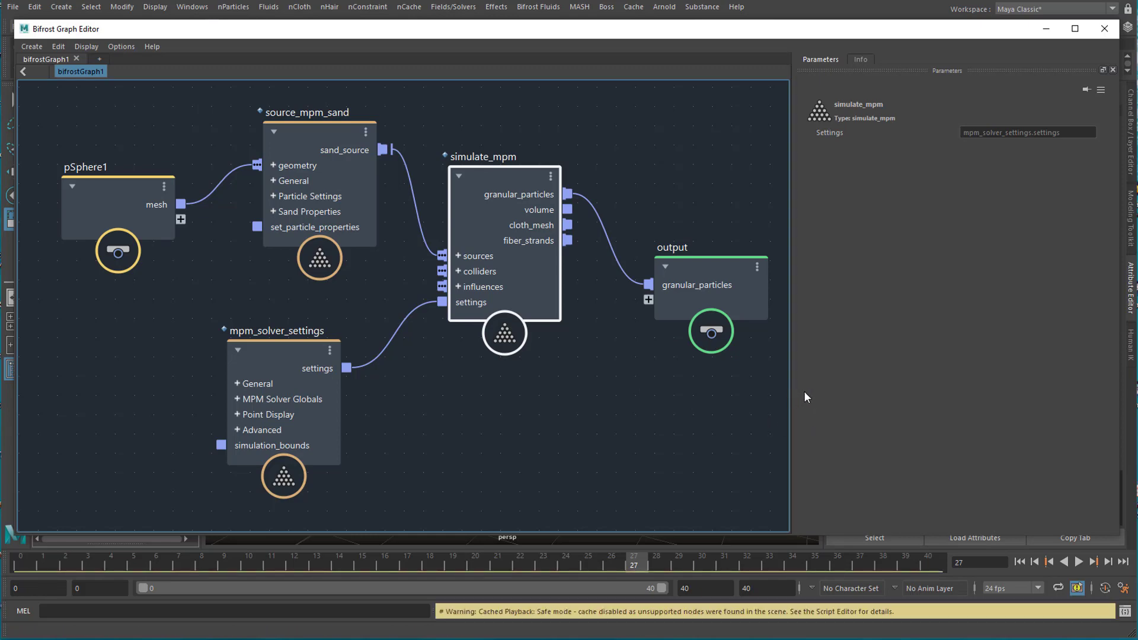
Step: Minimize the Bifrost Graph Editor and play the sand simulation from frame 0
click(1045, 30)
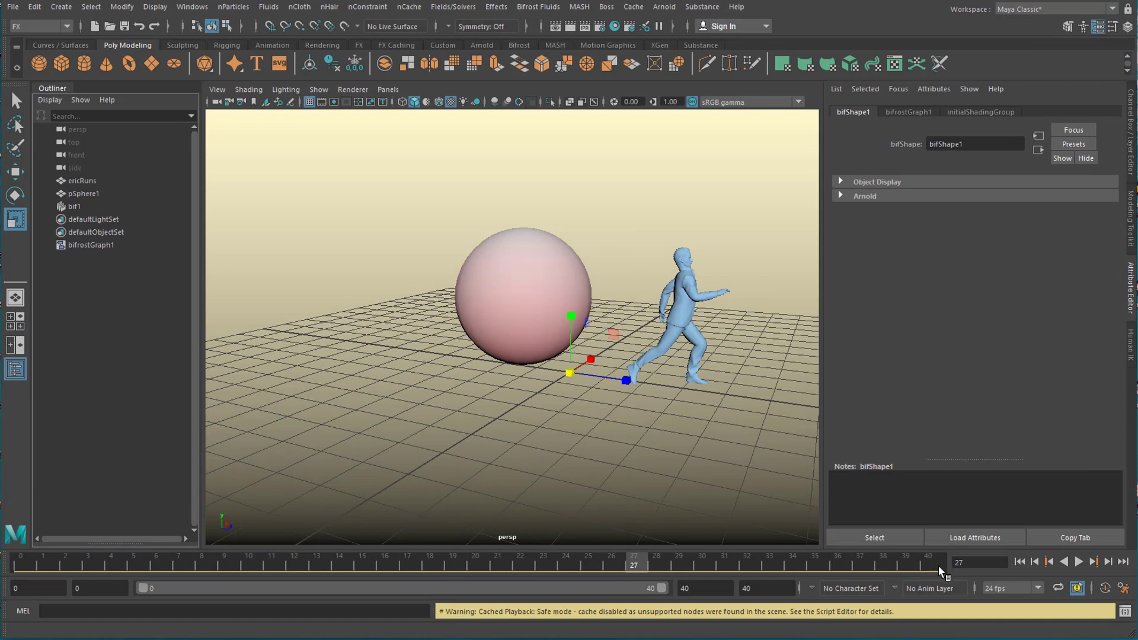
click(1021, 562)
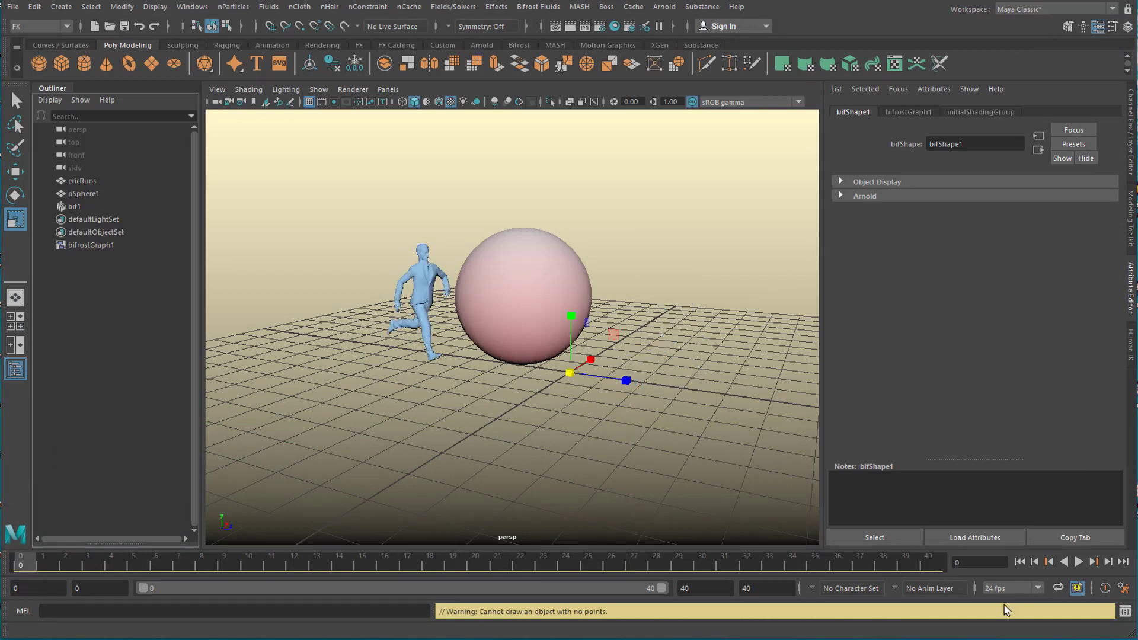
click(1081, 563)
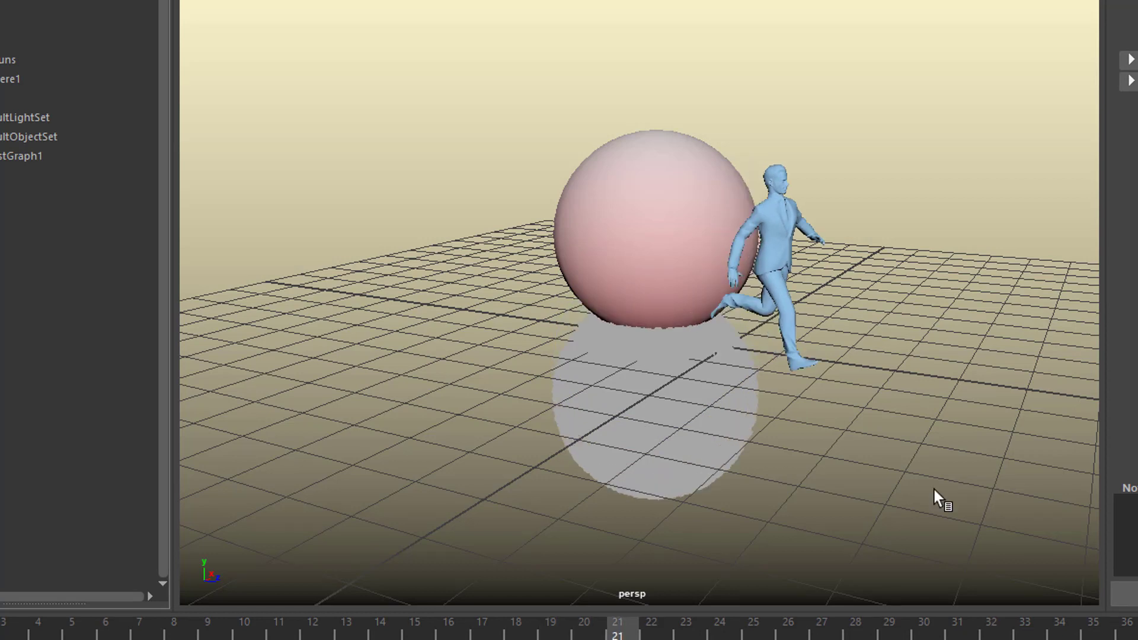
Step: Stop the playback and hide the source sphere pSphere1 in the viewport
click(677, 389)
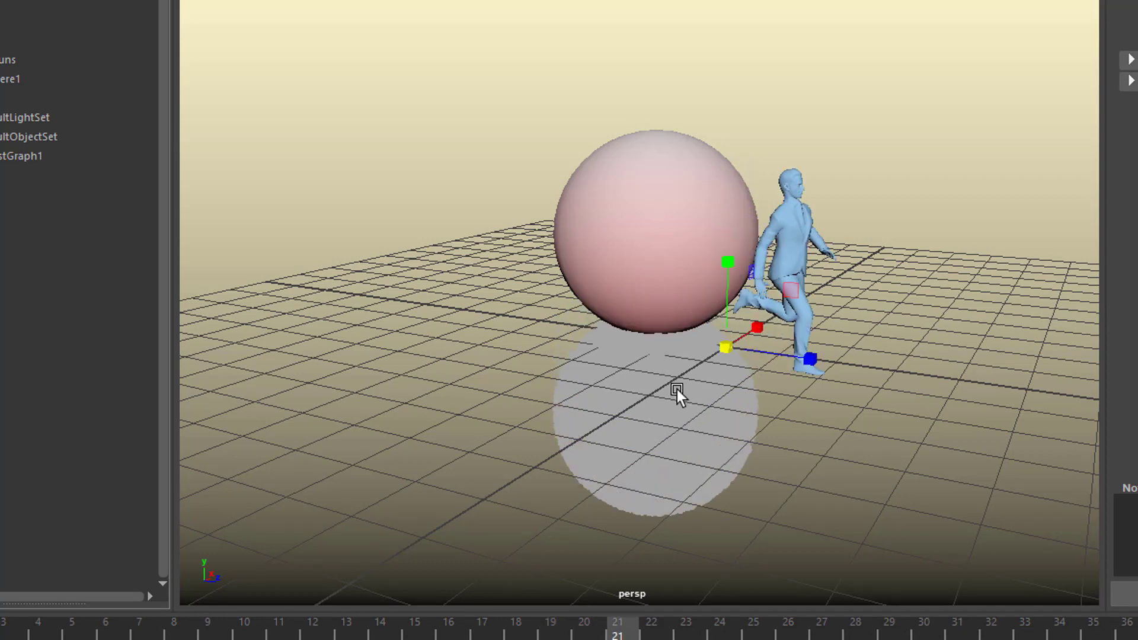
click(649, 177)
key(ctrl+h)
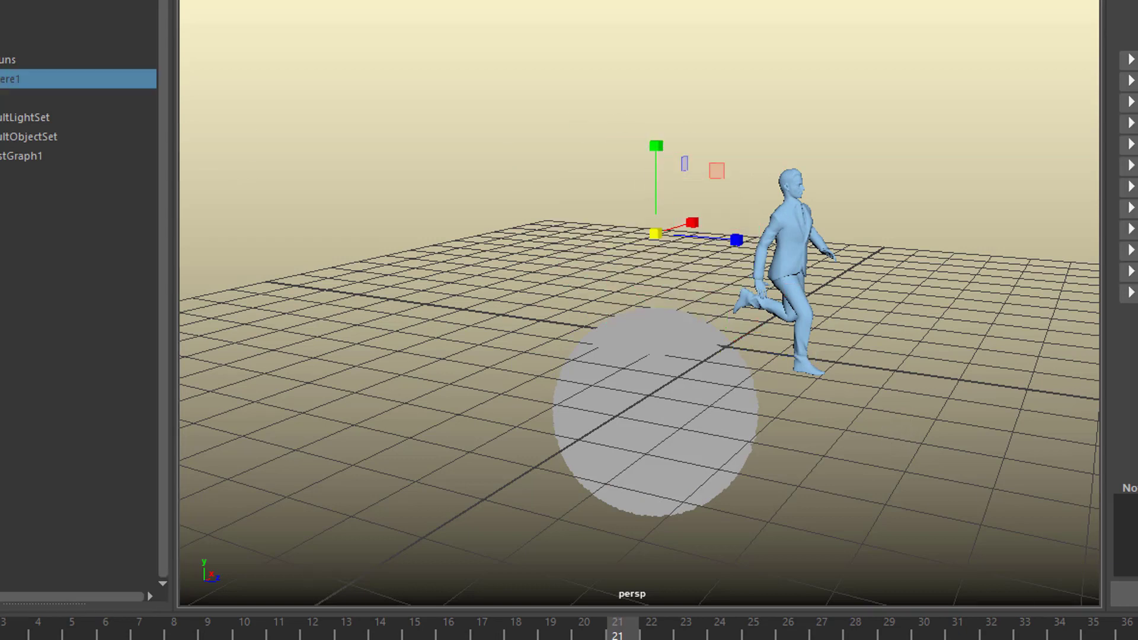
Step: Replay the simulation from frame 0 and assign a new aiStandardSurface material to the sand particles
click(1021, 562)
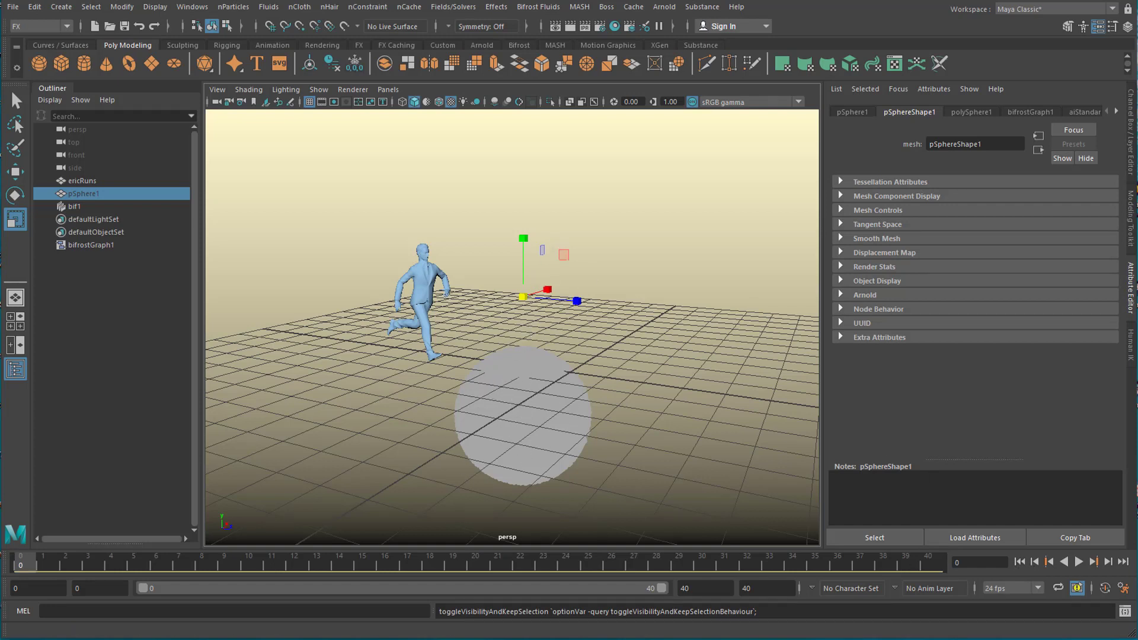
click(1081, 562)
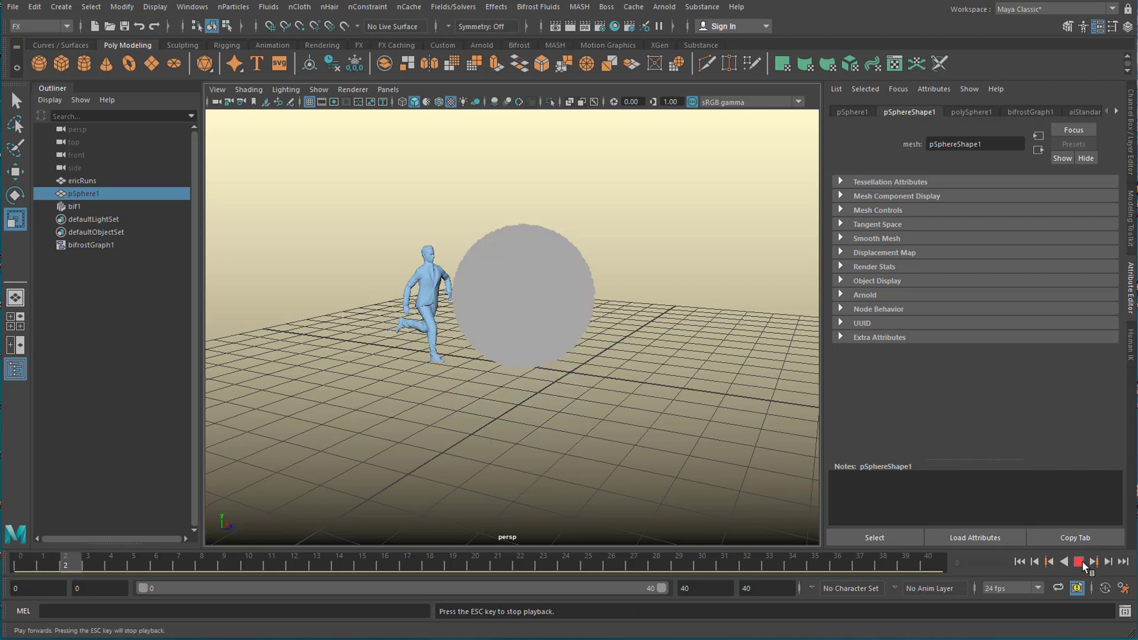
right_drag(569, 255, 681, 533)
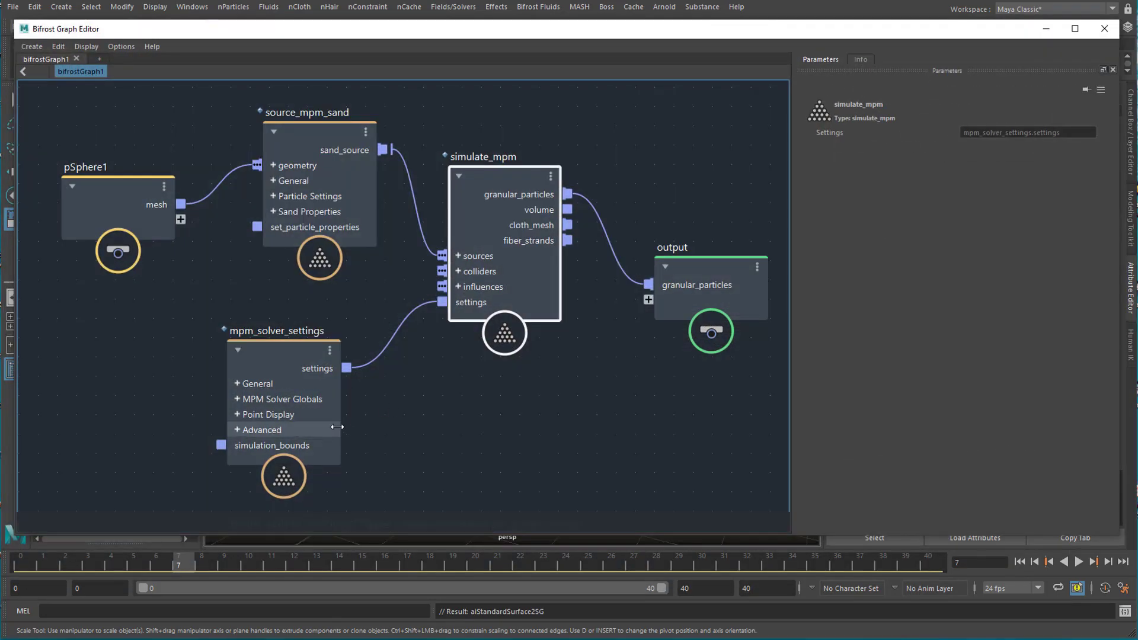
Step: Move the Bifrost Graph Editor window clear of the Outliner and place mpm_solver_settings closer to simulate_mpm
drag(513, 34, 672, 65)
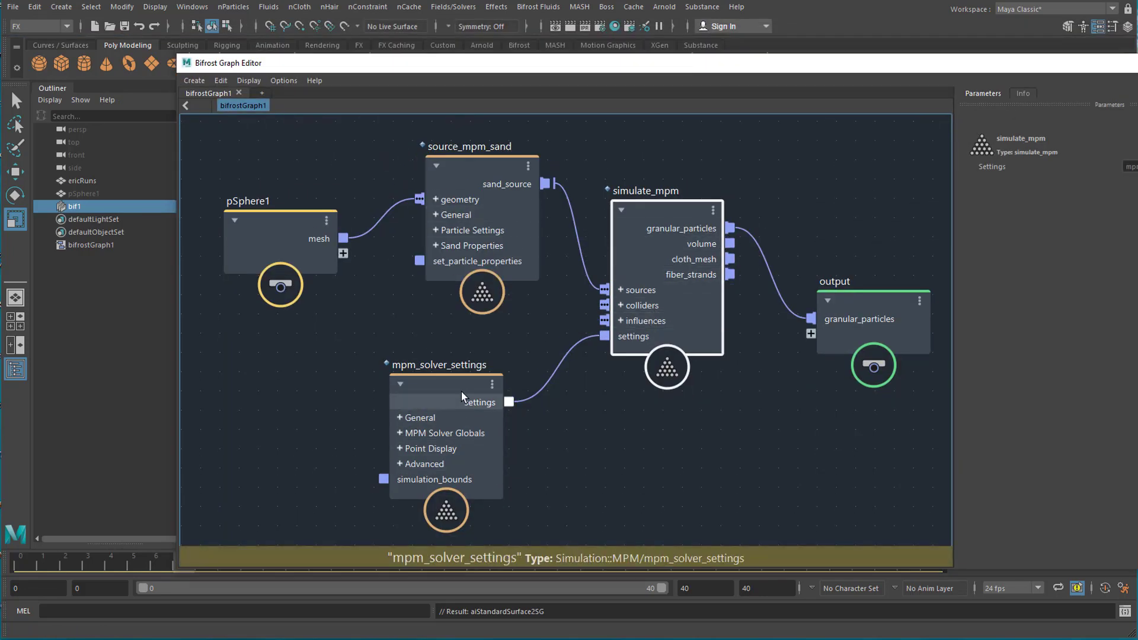
drag(461, 392, 500, 362)
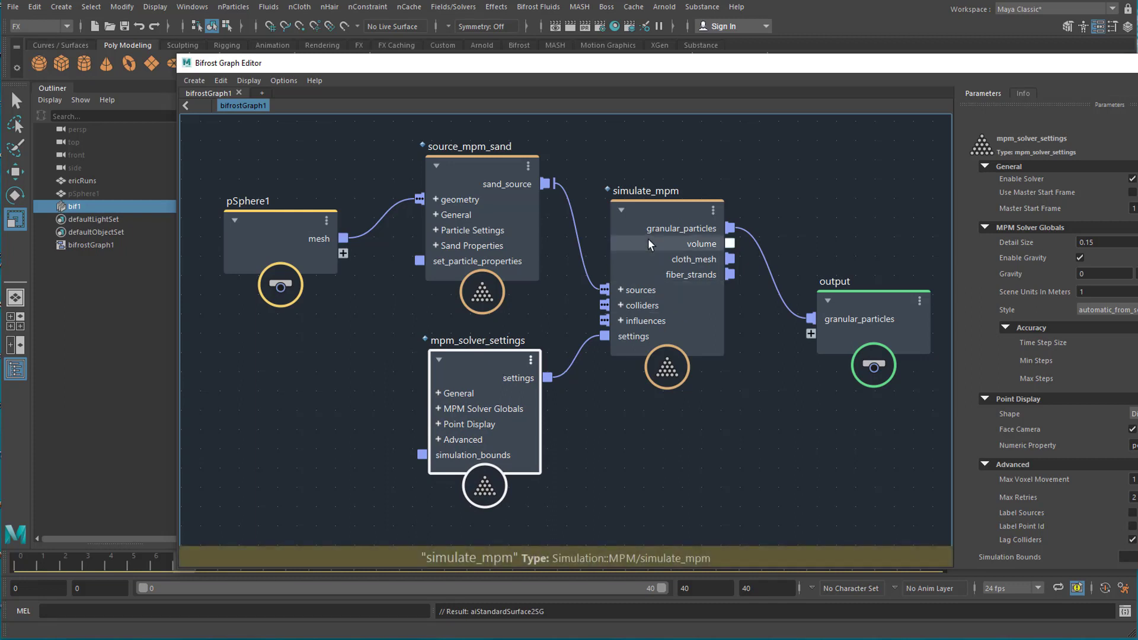
mouse_move(668, 201)
mouse_down()
mouse_move(668, 233)
mouse_move(671, 196)
mouse_up()
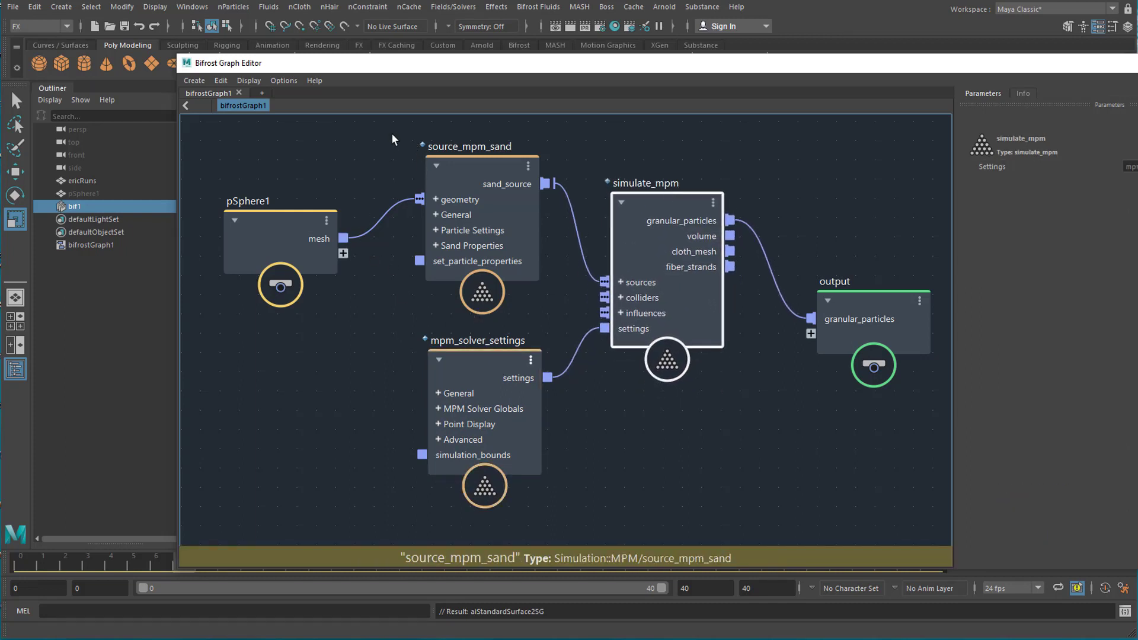
Step: Create a backdrop around the source_mpm_sand, mpm_solver_settings and simulate_mpm nodes
drag(393, 136, 692, 450)
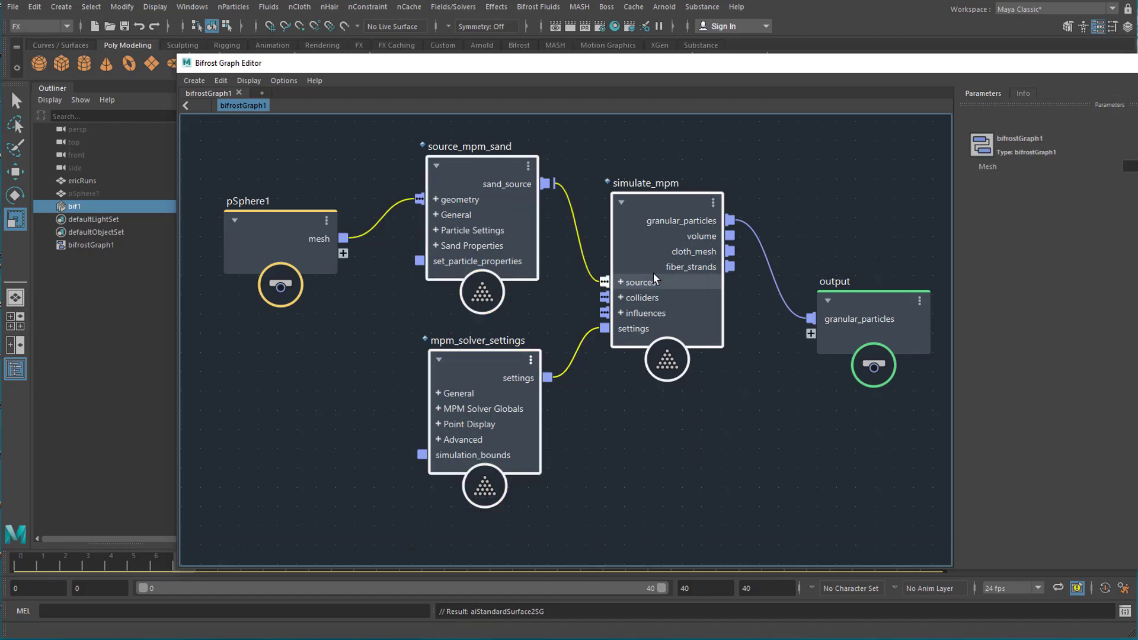
right_click(585, 280)
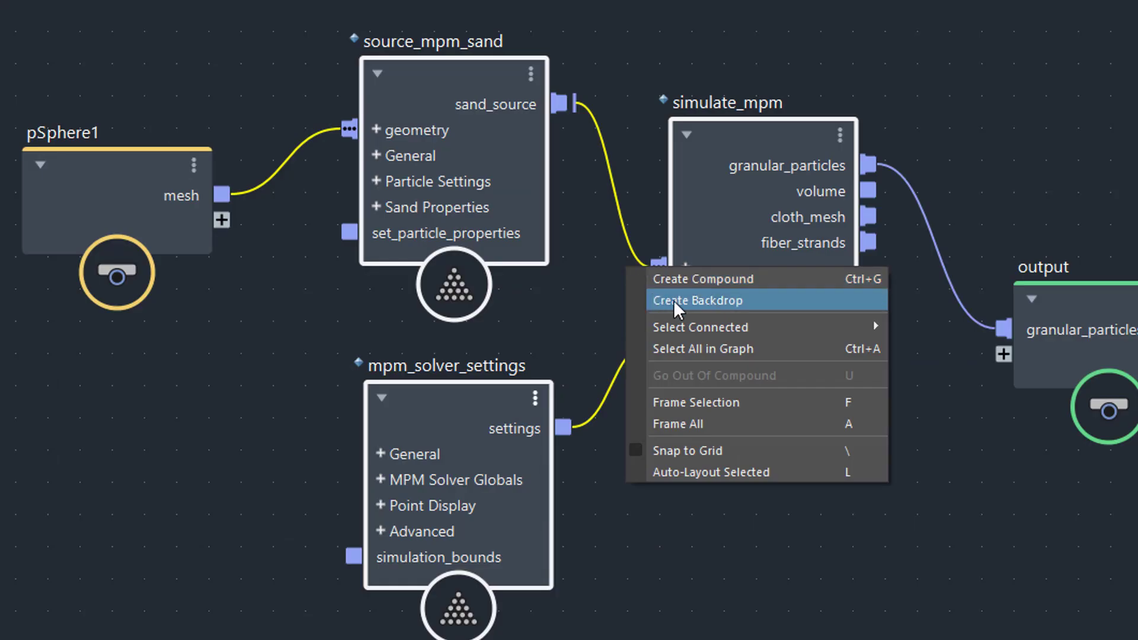
click(674, 300)
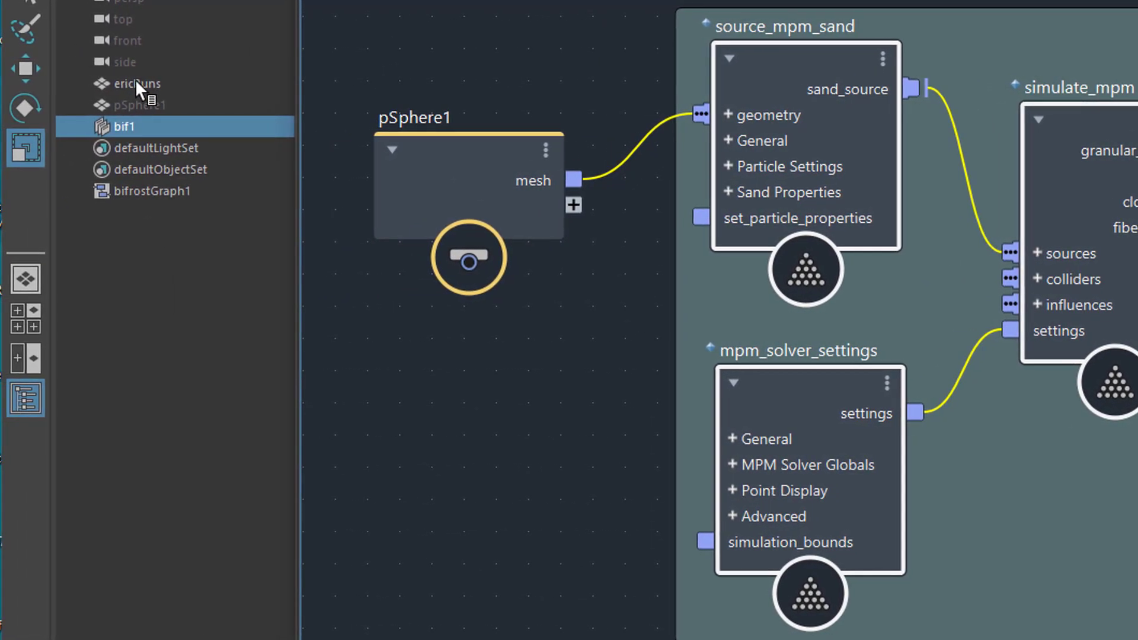
Step: Add the ericRuns mesh from the Outliner to the graph as an input node below pSphere1
drag(195, 124, 384, 350)
drag(403, 394, 450, 427)
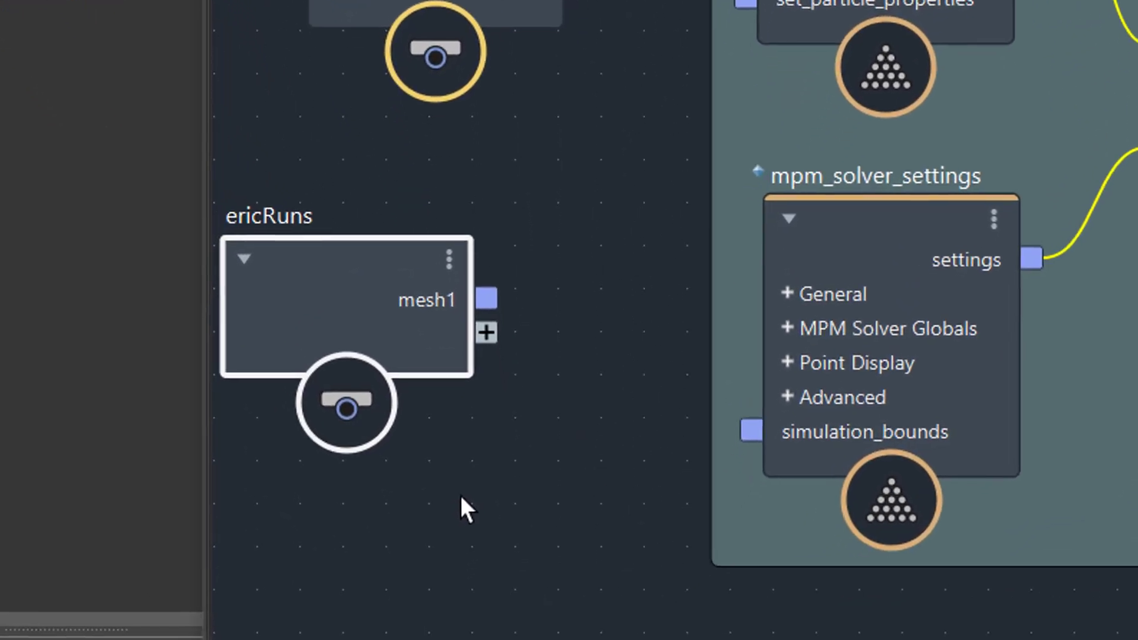
Step: Add a collider node to the graph and place it below the ericRuns node, beside the backdrop
key(Tab)
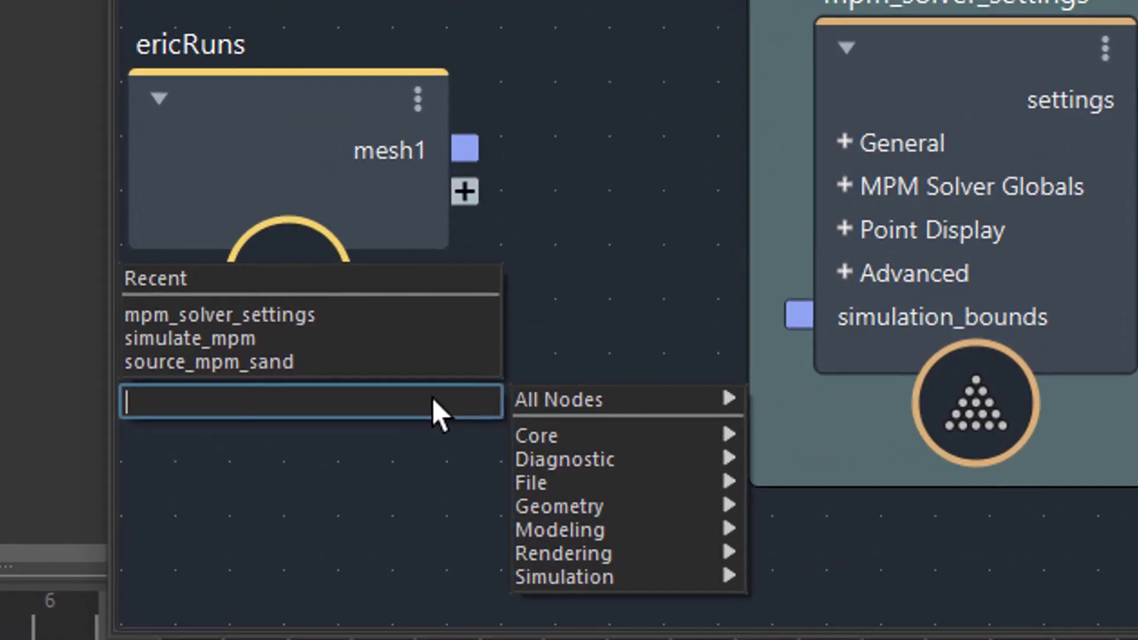
text(coll)
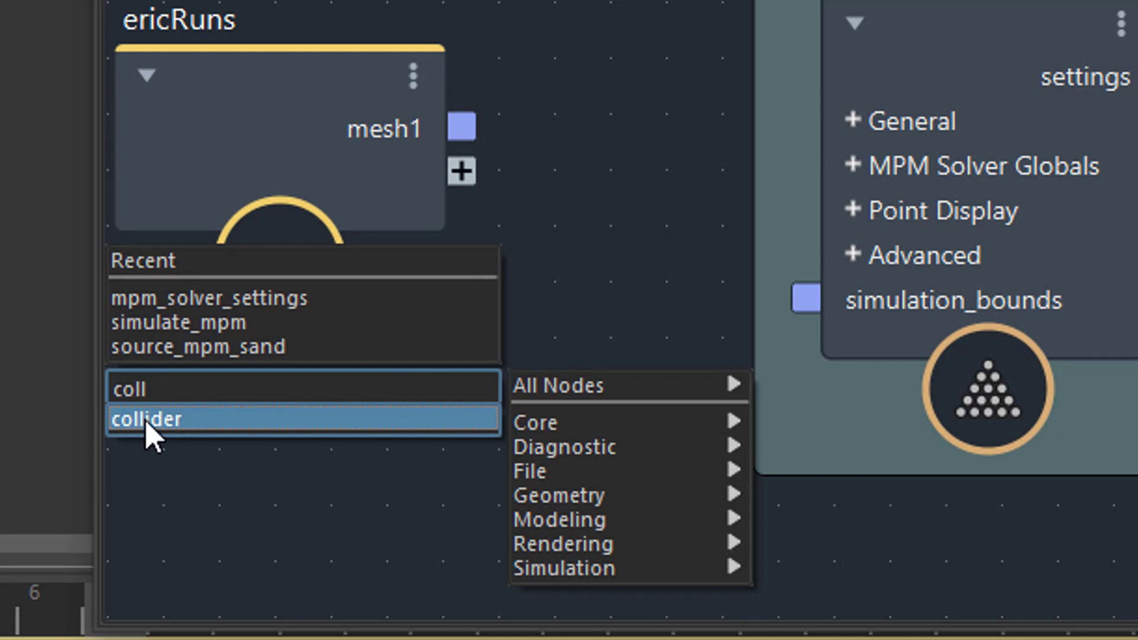
click(151, 436)
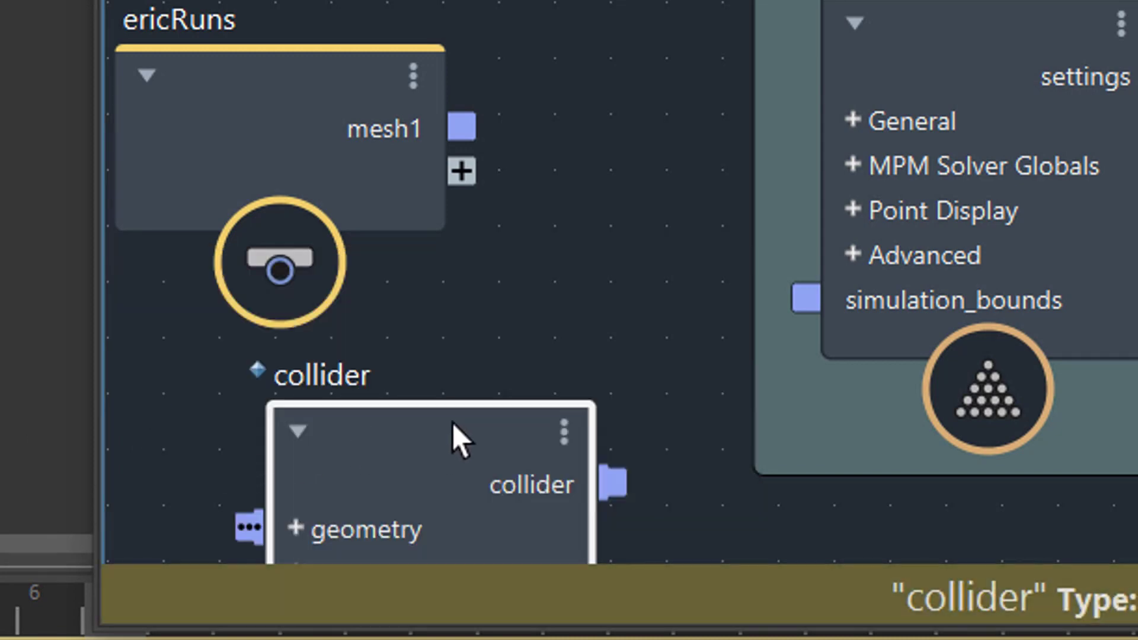
drag(453, 424, 582, 285)
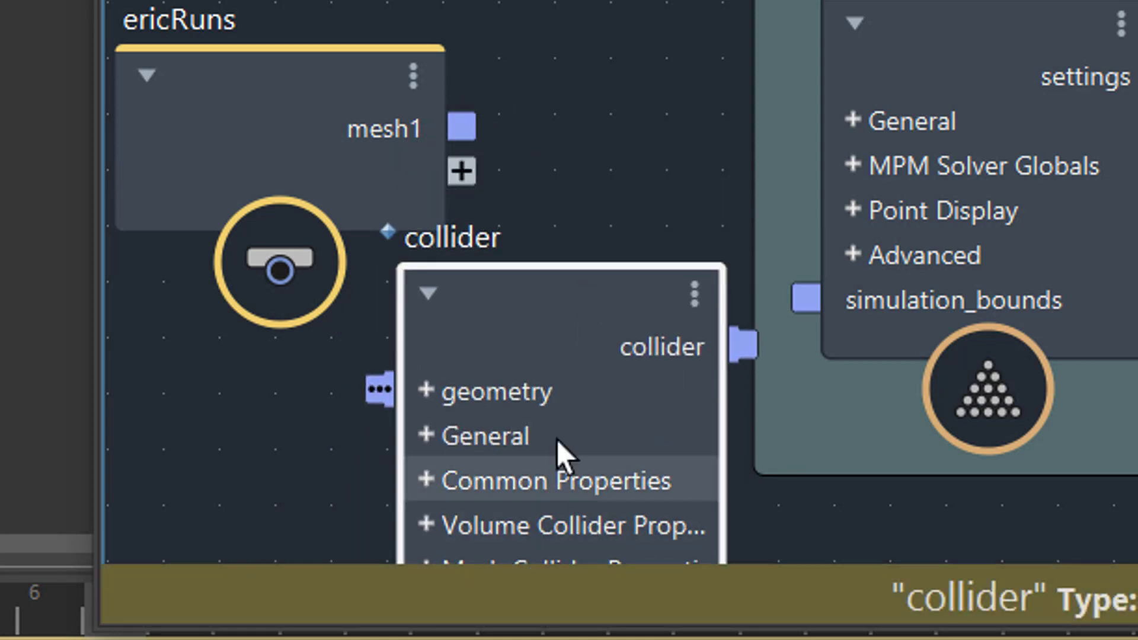
scroll(687, 228, down, 2)
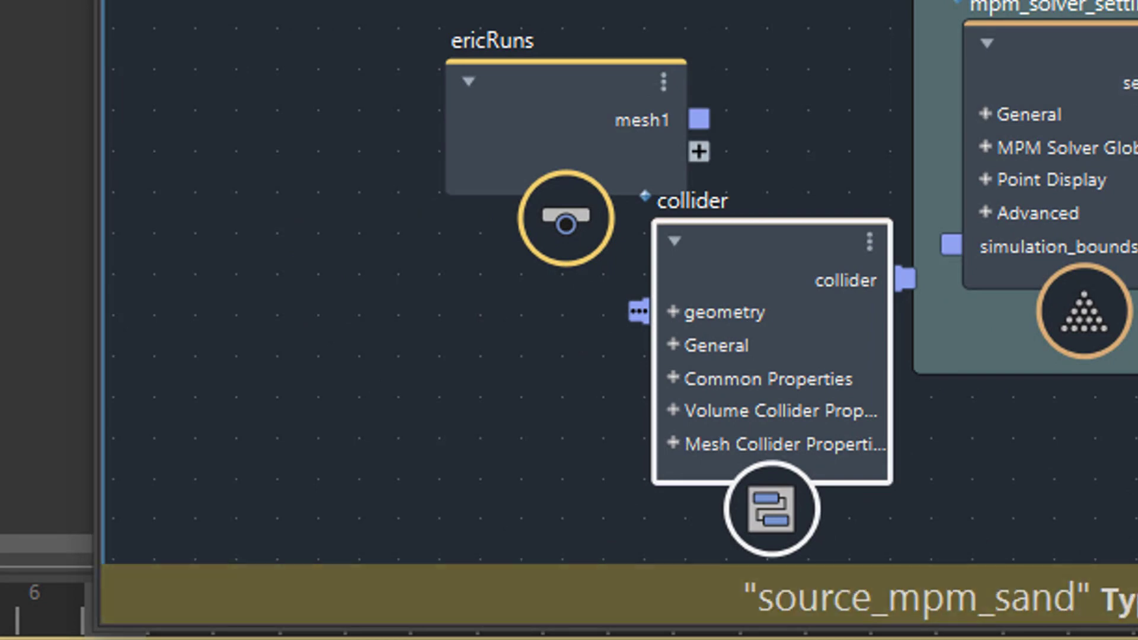
scroll(1085, 5, up, 3)
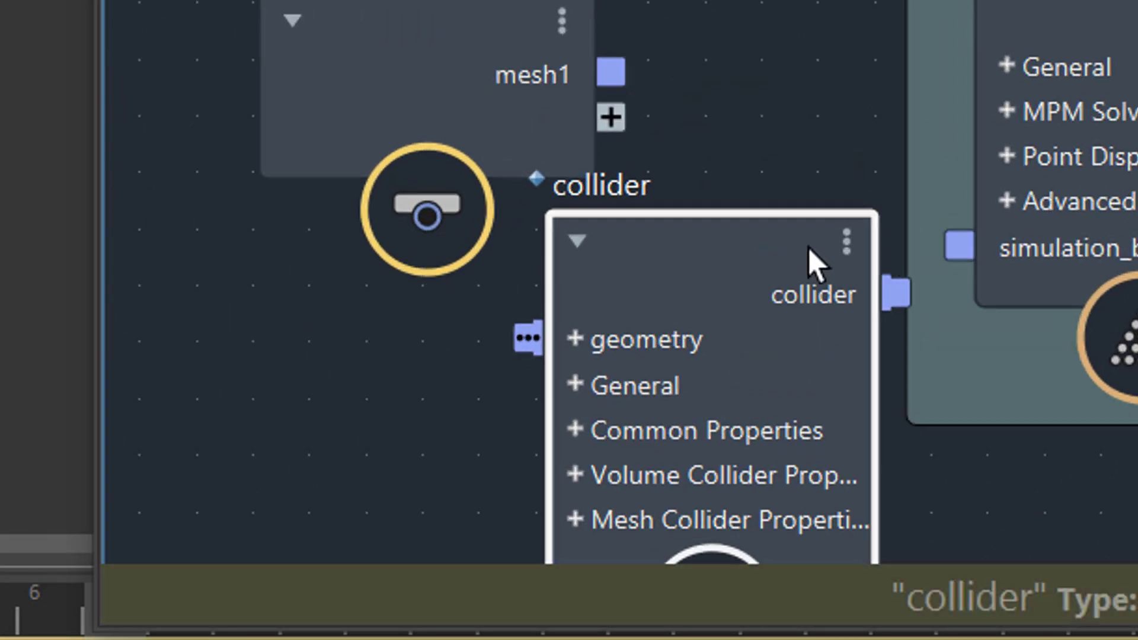
drag(671, 227, 610, 302)
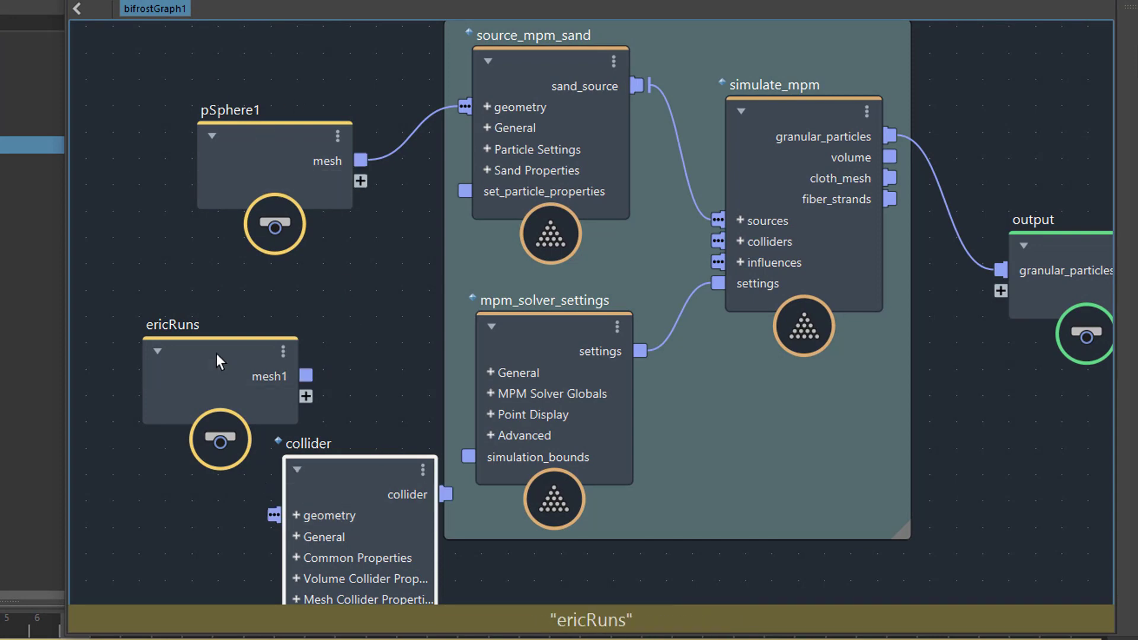
Step: Connect ericRuns' mesh1 output to the collider's geometry input and the collider output to the colliders input of simulate_mpm
drag(202, 335, 183, 315)
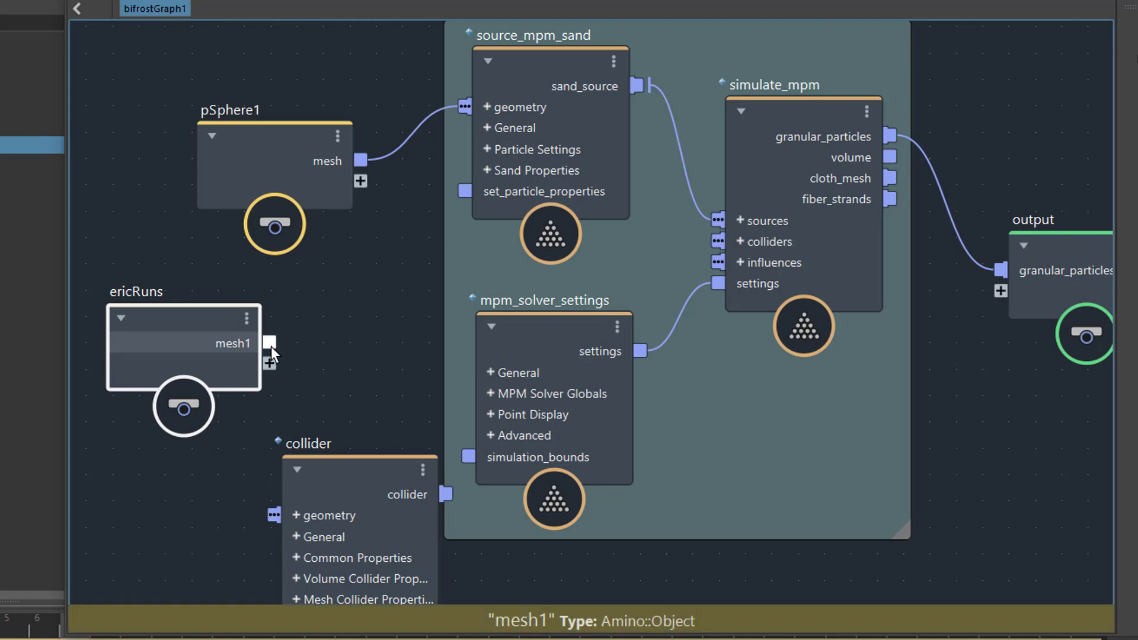
drag(271, 346, 274, 515)
drag(368, 462, 336, 450)
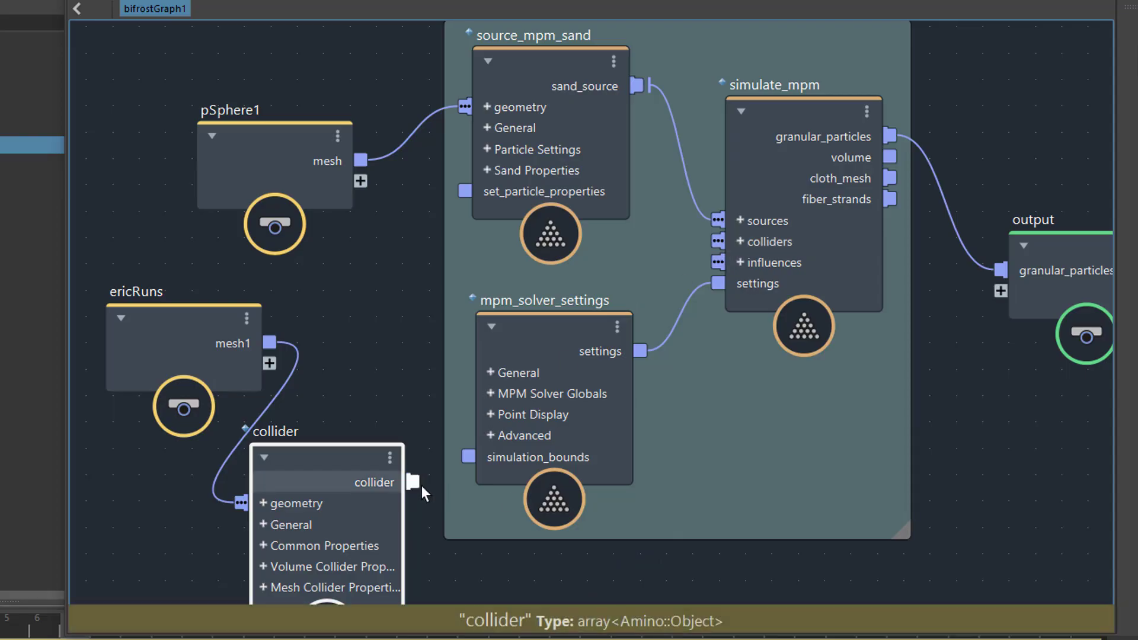
drag(417, 483, 716, 244)
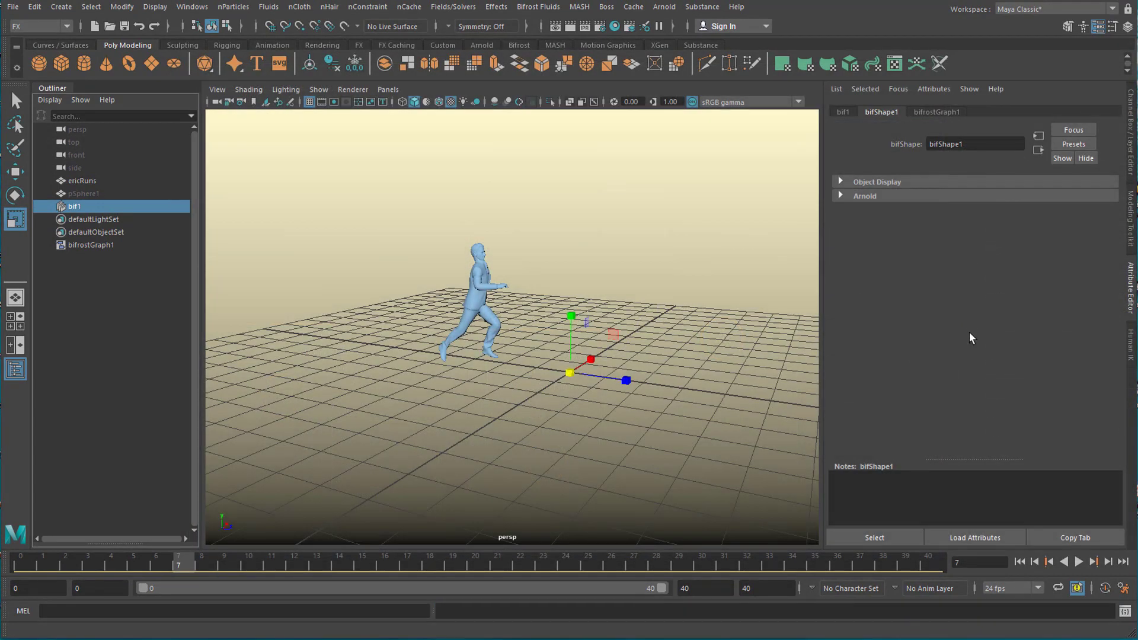
Step: Play the simulation from frame 0 and view the character's collision with the sand from another angle
click(1019, 563)
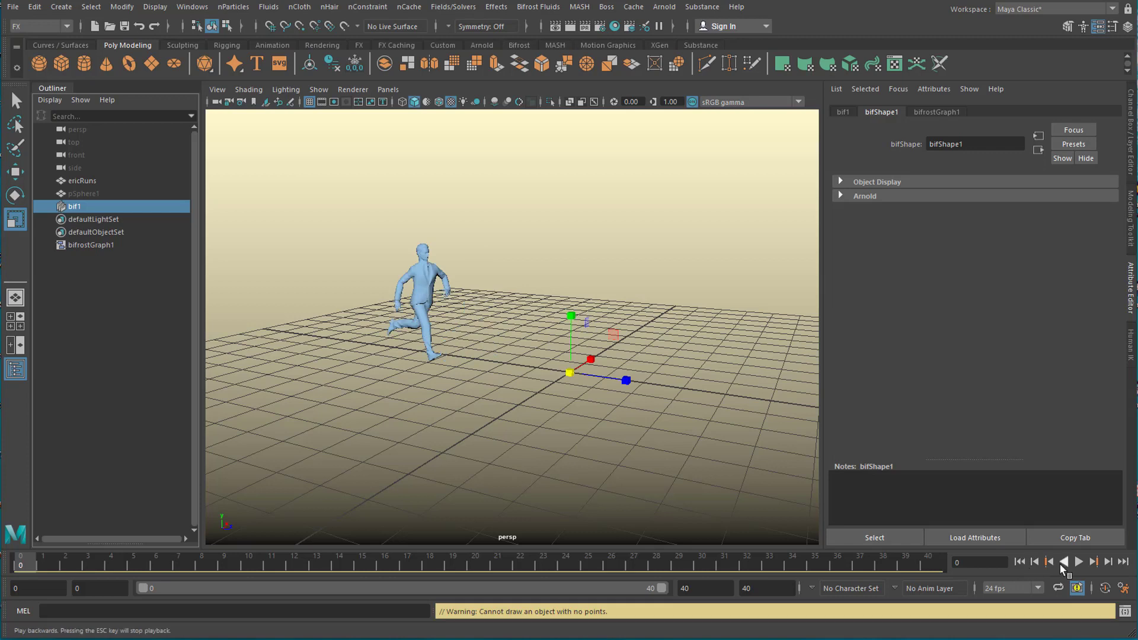
click(1079, 562)
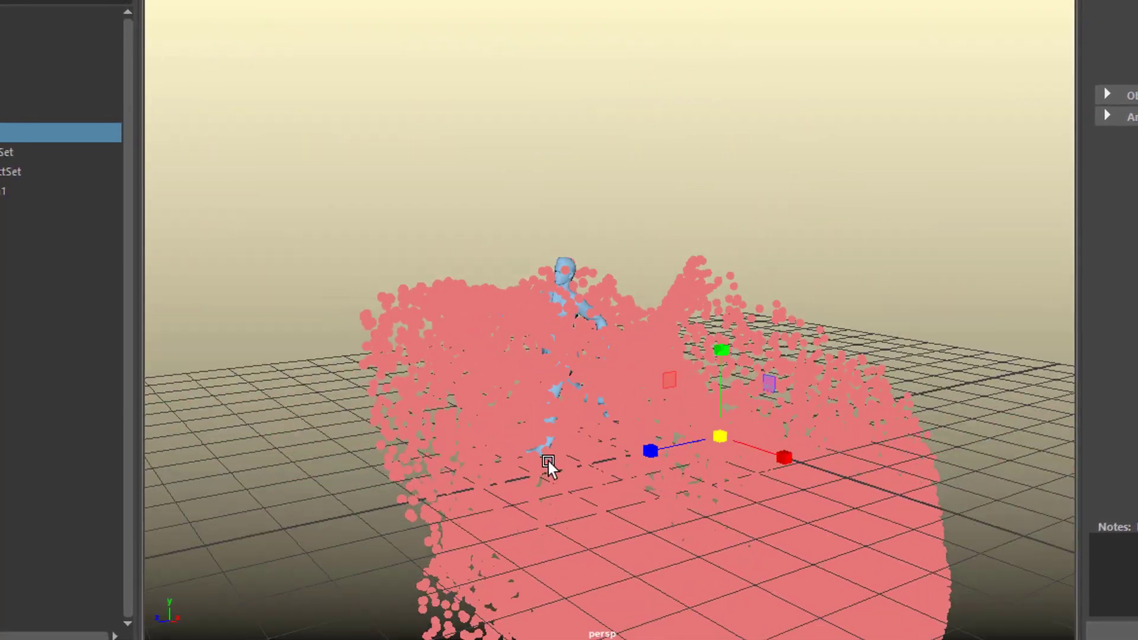
alt+drag(661, 431, 766, 460)
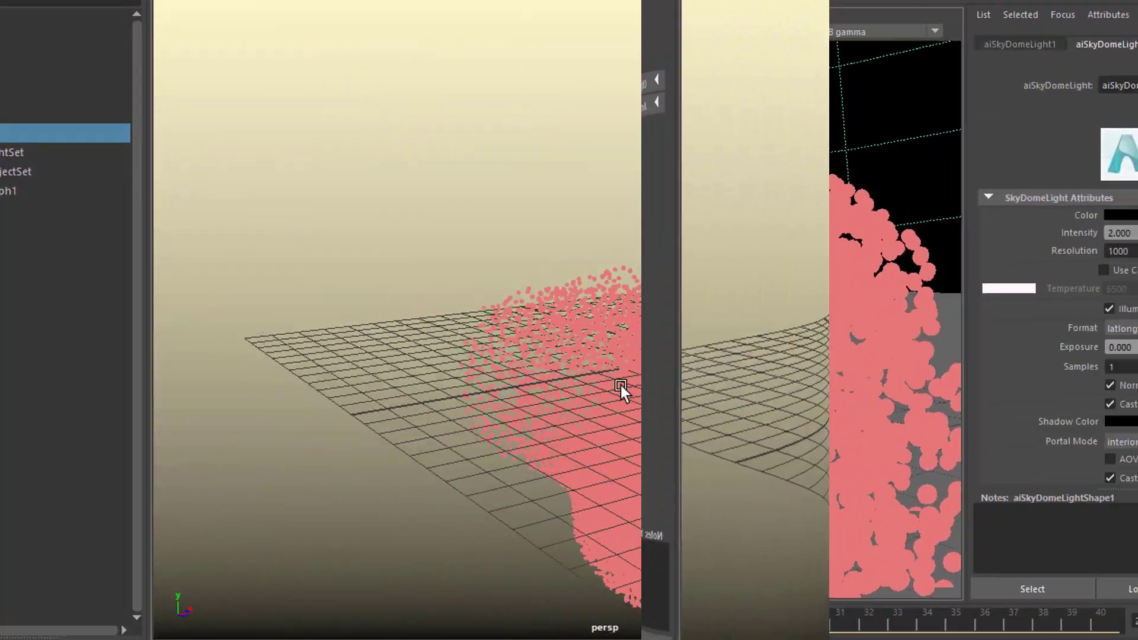